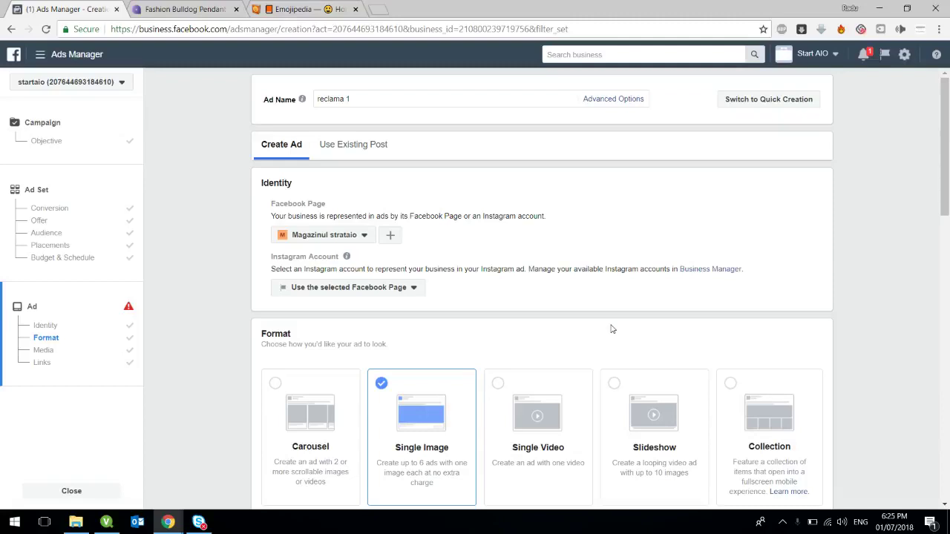
# Upload the image HTB1MbX_LXXXXXX1aXXXq6xXFXXX6_720x from the Desktop folder as the ad's image
pyautogui.click(379, 95)
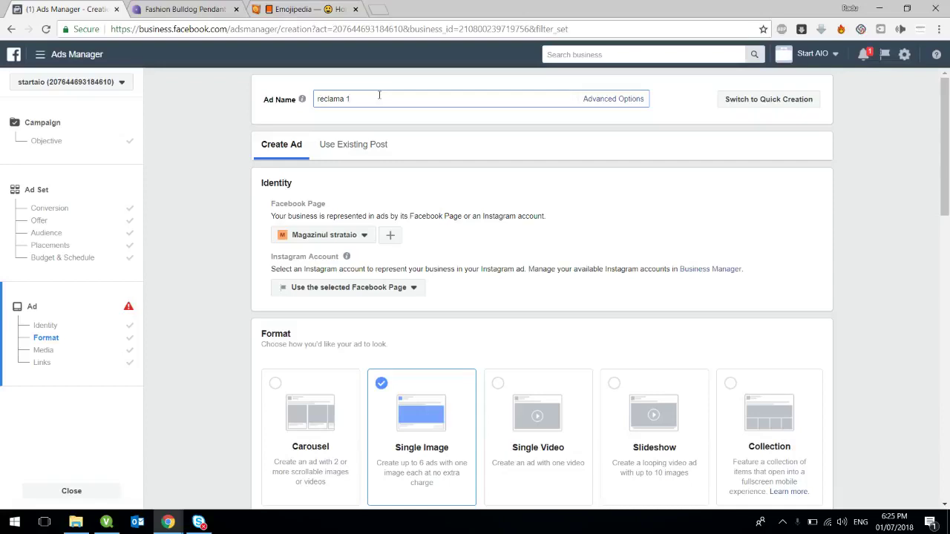
pyautogui.scroll(-1, 946, 162)
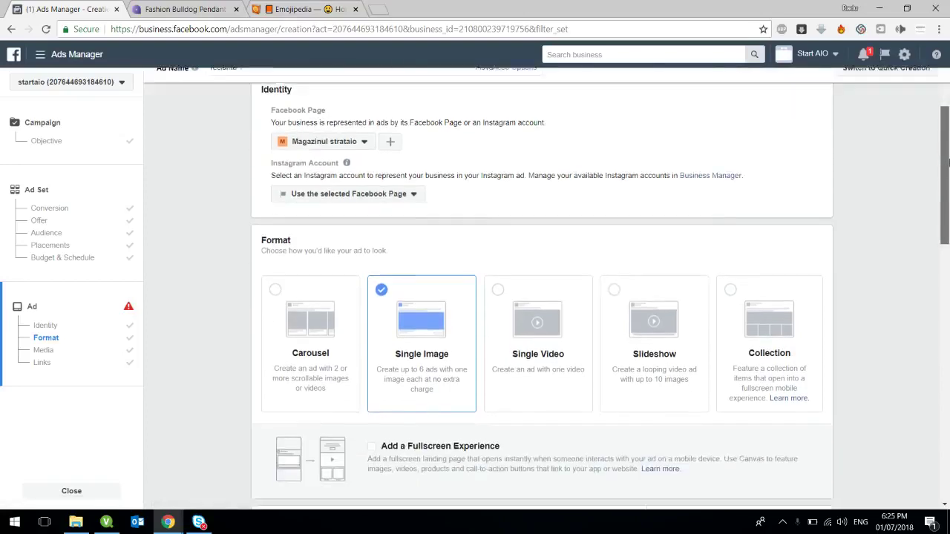
pyautogui.moveTo(946, 162); pyautogui.dragTo(947, 177)
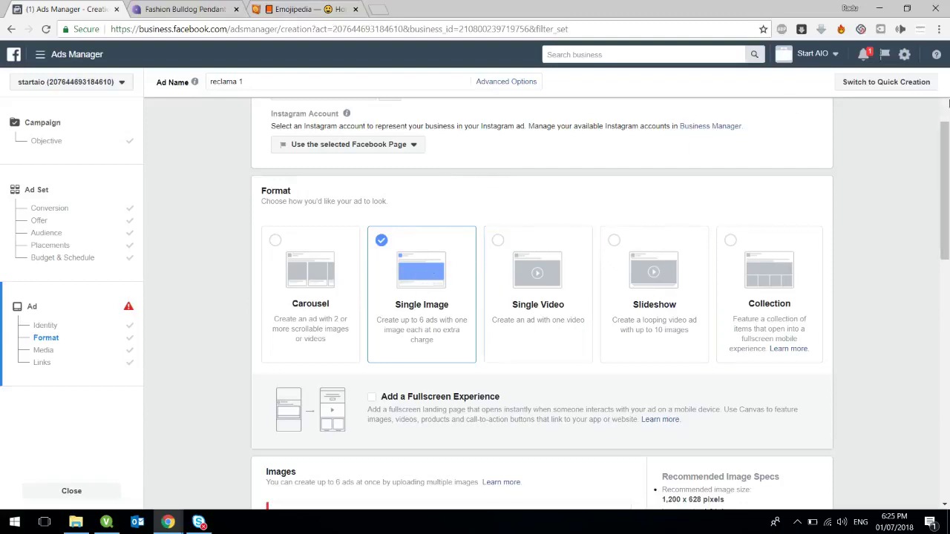
pyautogui.moveTo(945, 136); pyautogui.dragTo(945, 212)
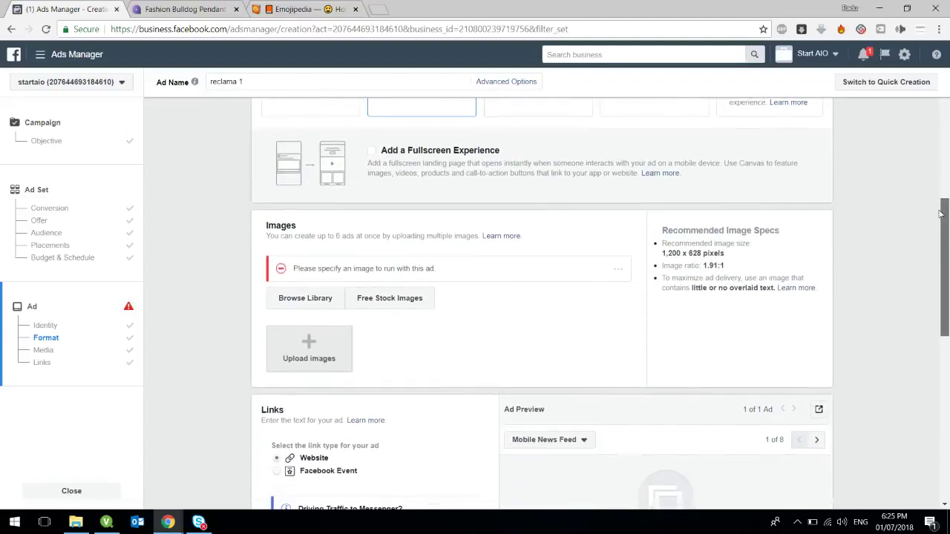
pyautogui.click(336, 353)
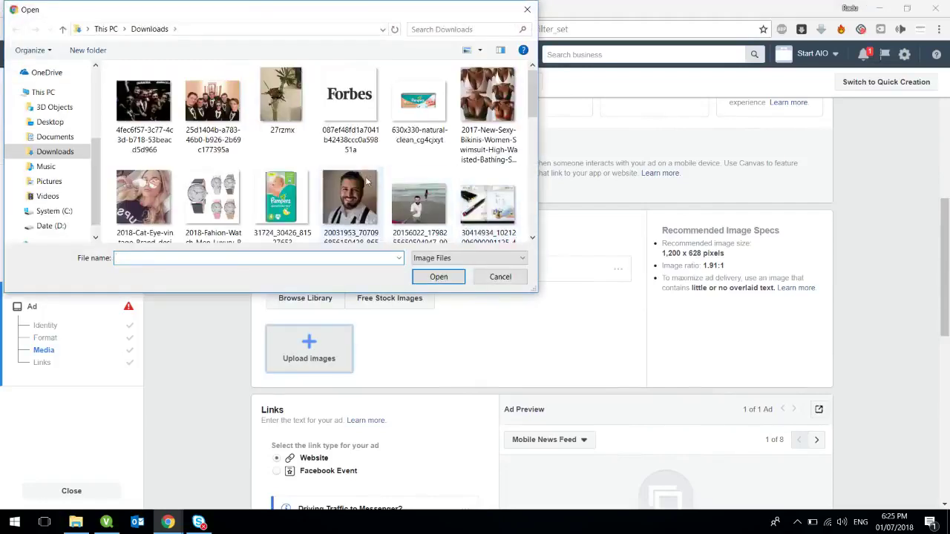
pyautogui.click(51, 121)
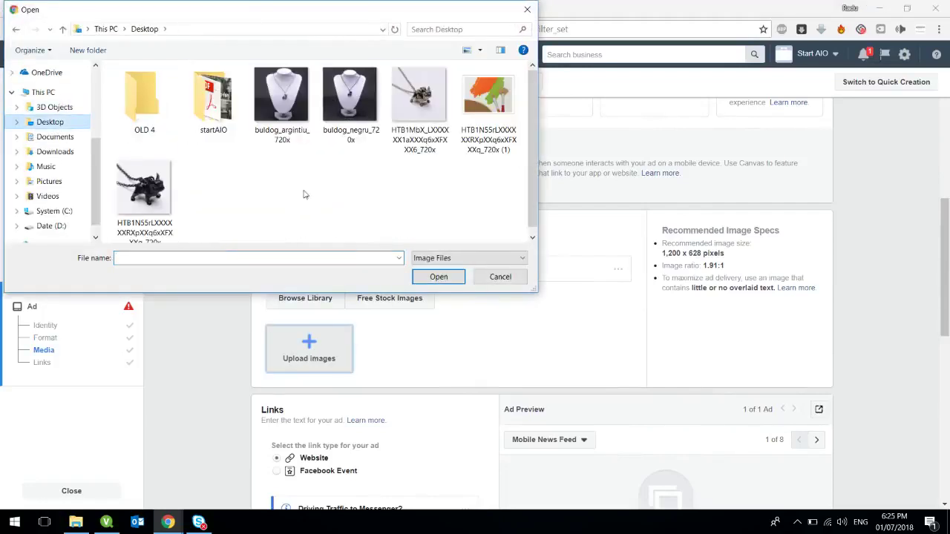
pyautogui.click(420, 101)
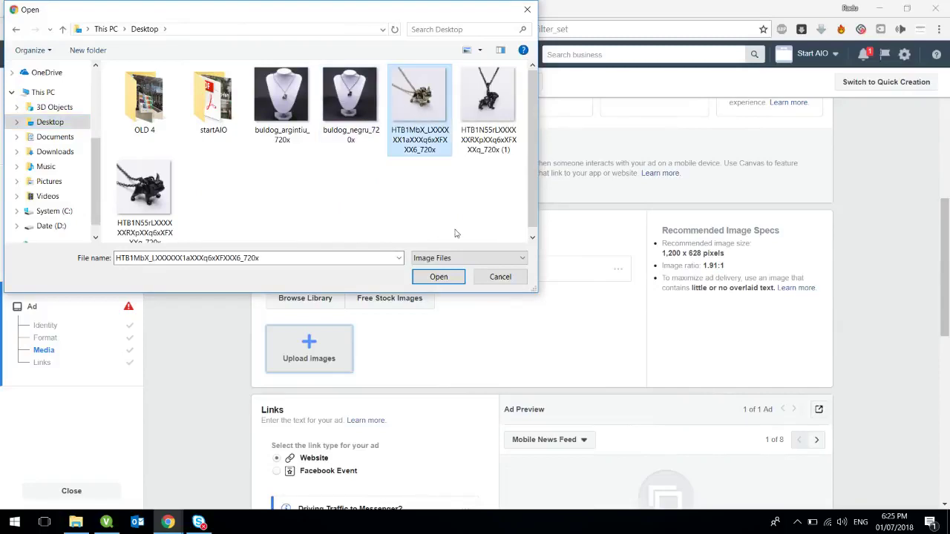
pyautogui.click(436, 276)
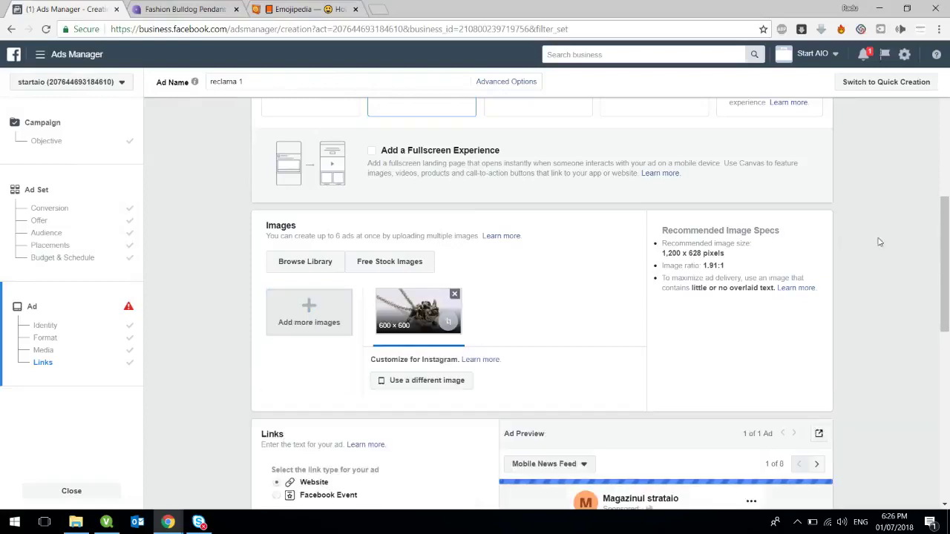
# Check the ad preview and remove the uploaded necklace image from the ad
pyautogui.moveTo(946, 239); pyautogui.dragTo(946, 324)
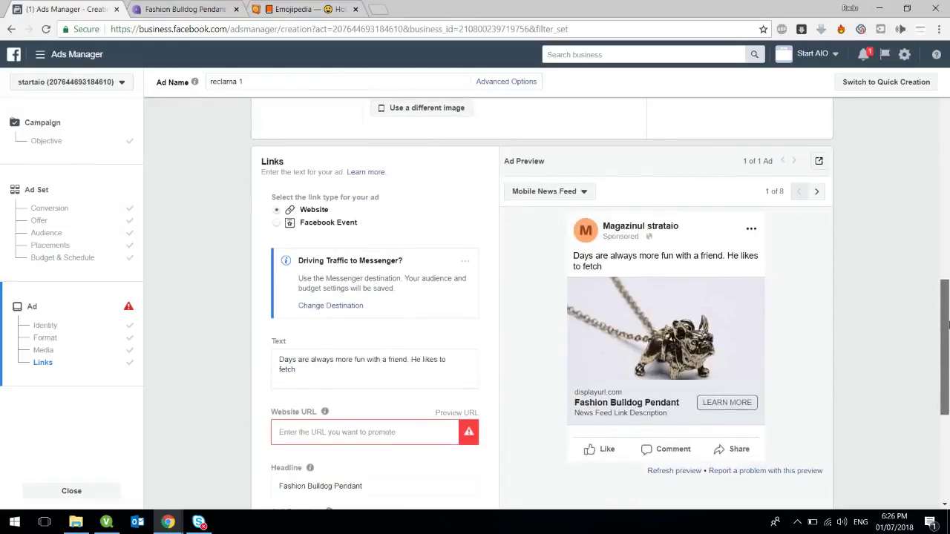
pyautogui.scroll(4, 946, 299)
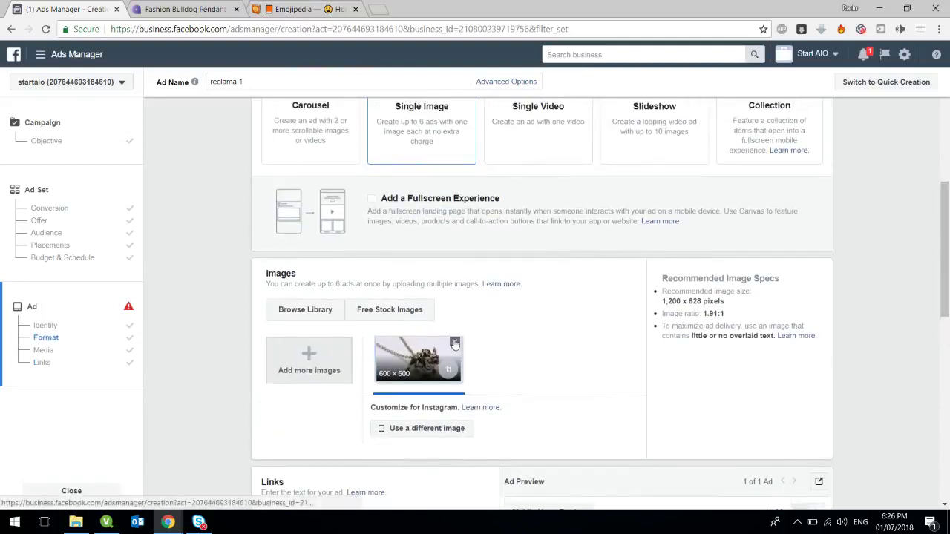
pyautogui.click(454, 343)
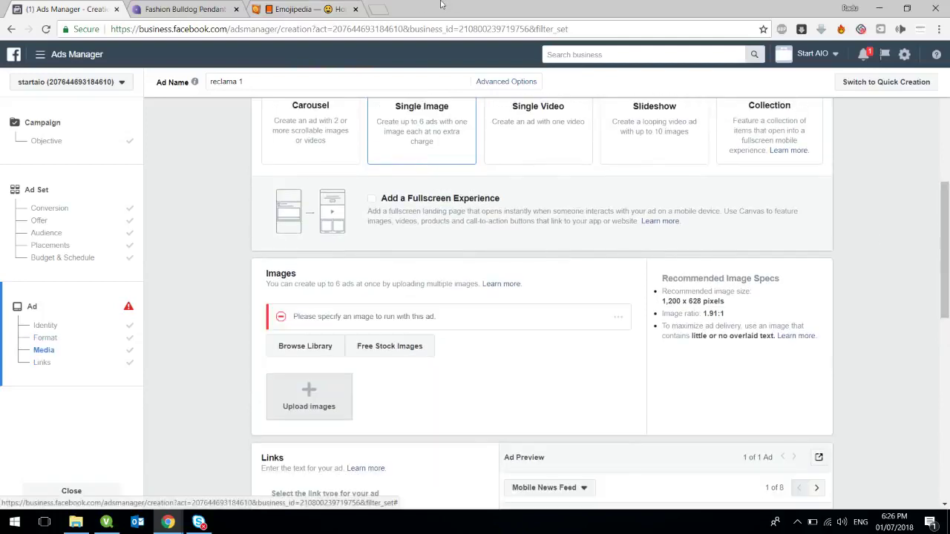
# Switch to Canva in a new browser tab and start a Facebook Post design from the "I love to bake!" layout
pyautogui.click(376, 10)
pyautogui.write('canv')
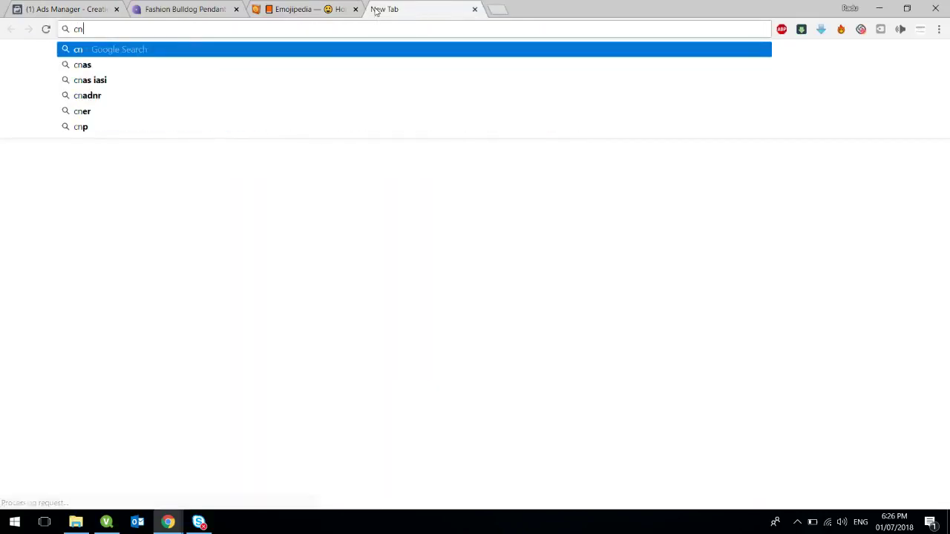
pyautogui.write('a')
pyautogui.press('Return')
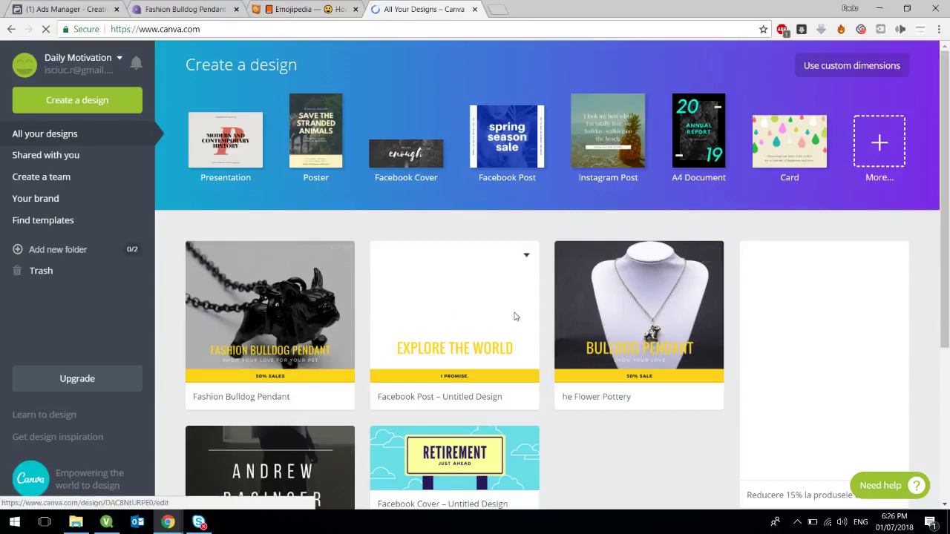
pyautogui.click(498, 144)
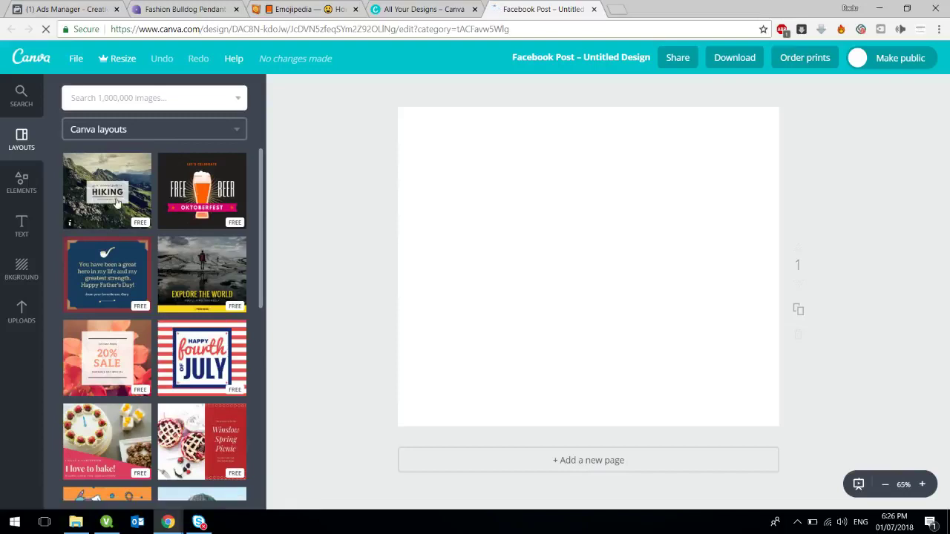
pyautogui.click(107, 442)
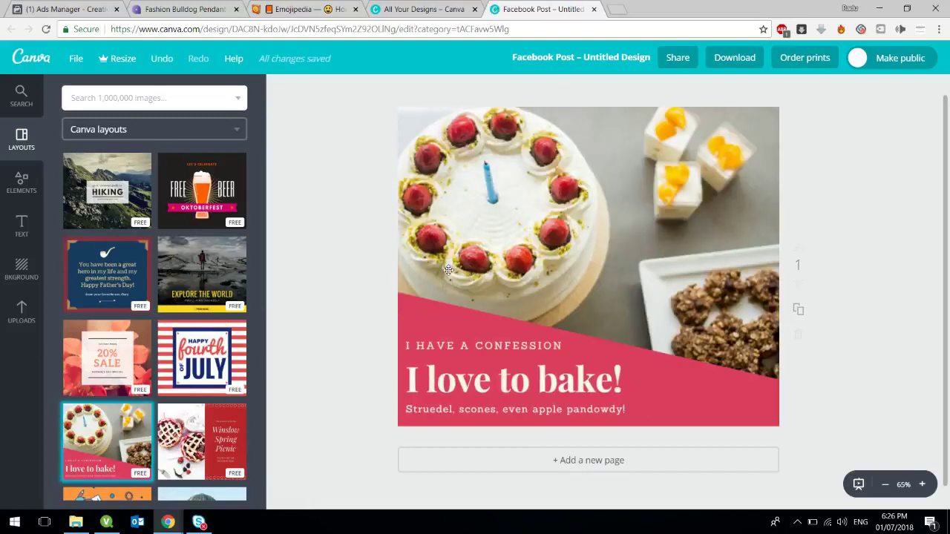
# Upload the image HTB1N55rLXXXXXXRXpXXq6xXFXXXq_720x (1) and replace the layout's cake photo with it
pyautogui.click(21, 311)
pyautogui.click(136, 276)
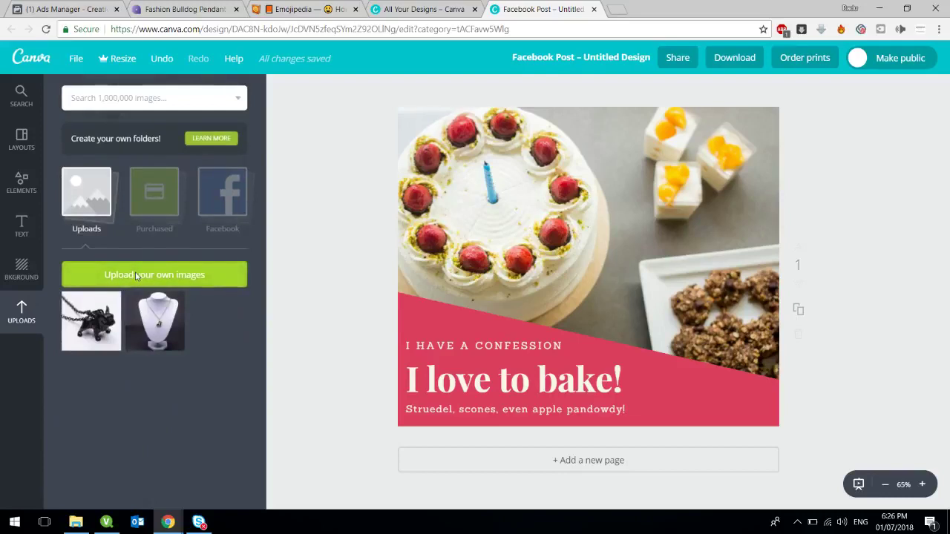
pyautogui.click(488, 96)
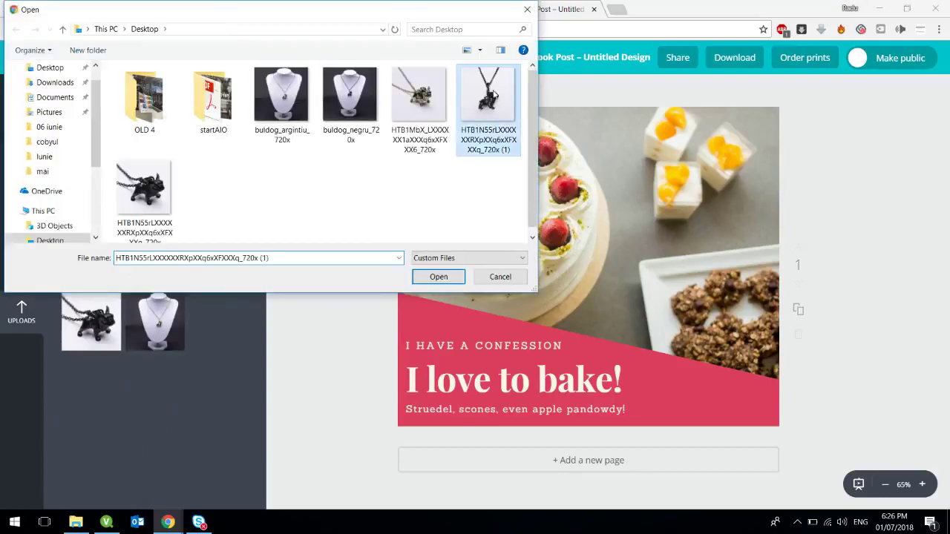
pyautogui.click(438, 276)
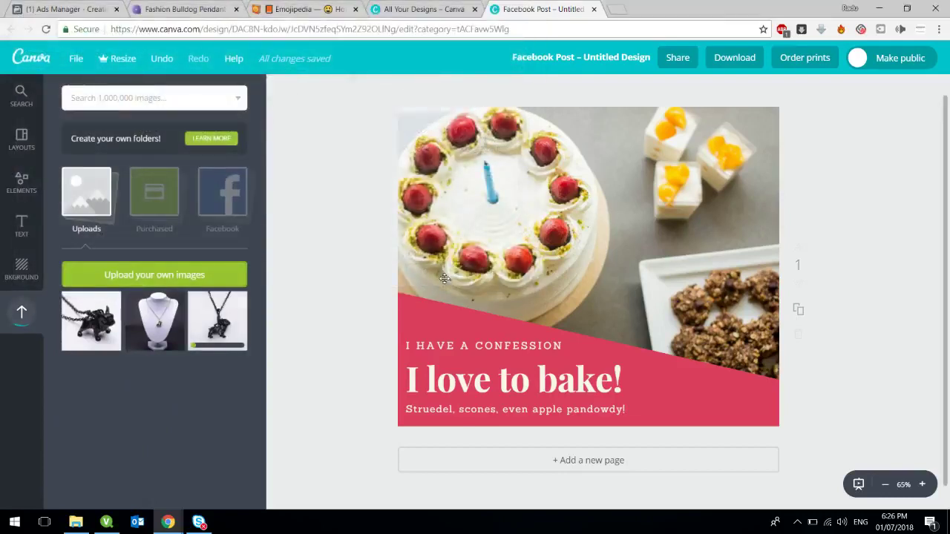
pyautogui.moveTo(221, 343); pyautogui.dragTo(626, 258)
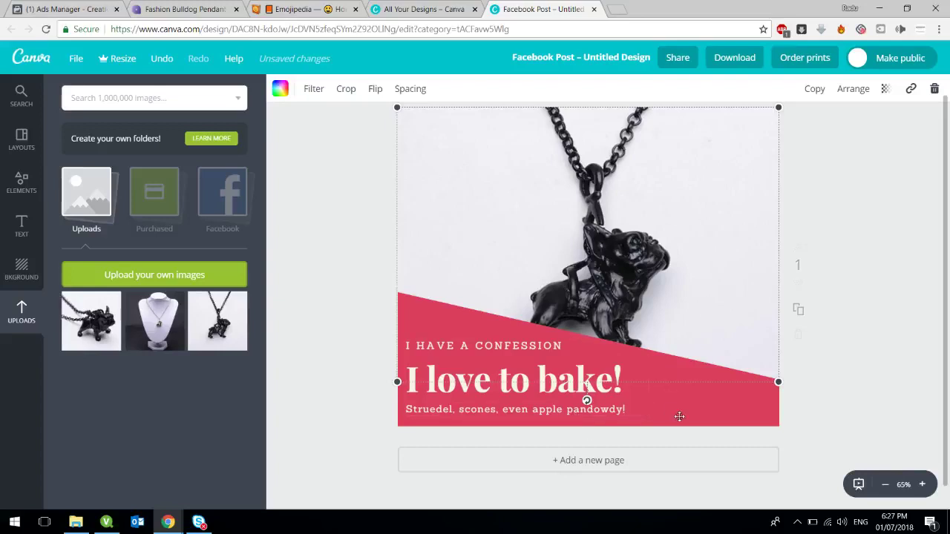
pyautogui.click(567, 359)
pyautogui.press('Escape')
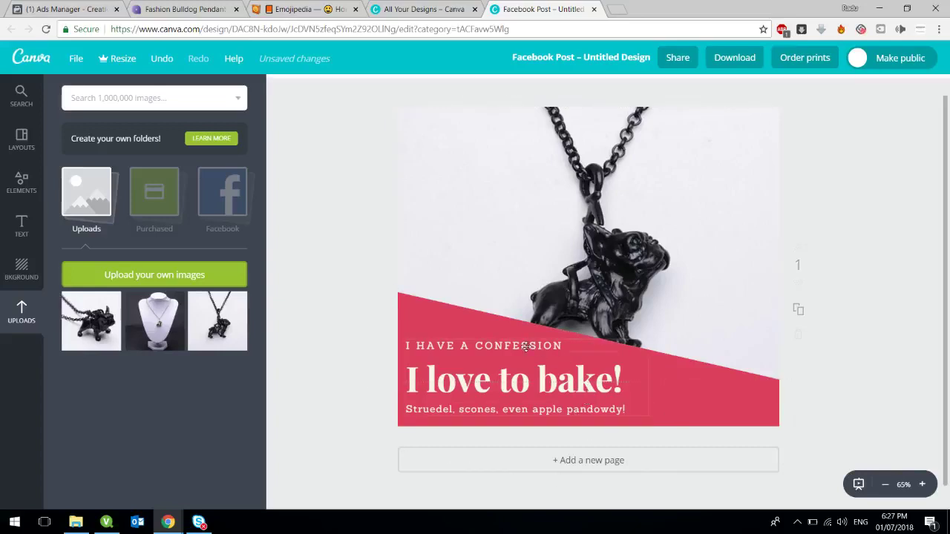
# Replace the "I HAVE A CONFESSION" line with "SHOW YOUR LOVE FOR YOUR PET" and set its font size to 16
pyautogui.click(525, 347)
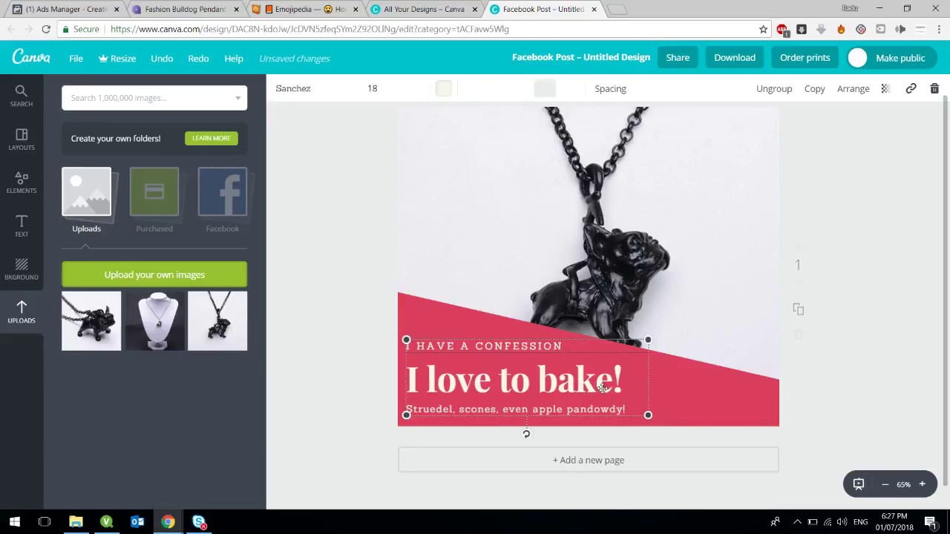
pyautogui.click(558, 345)
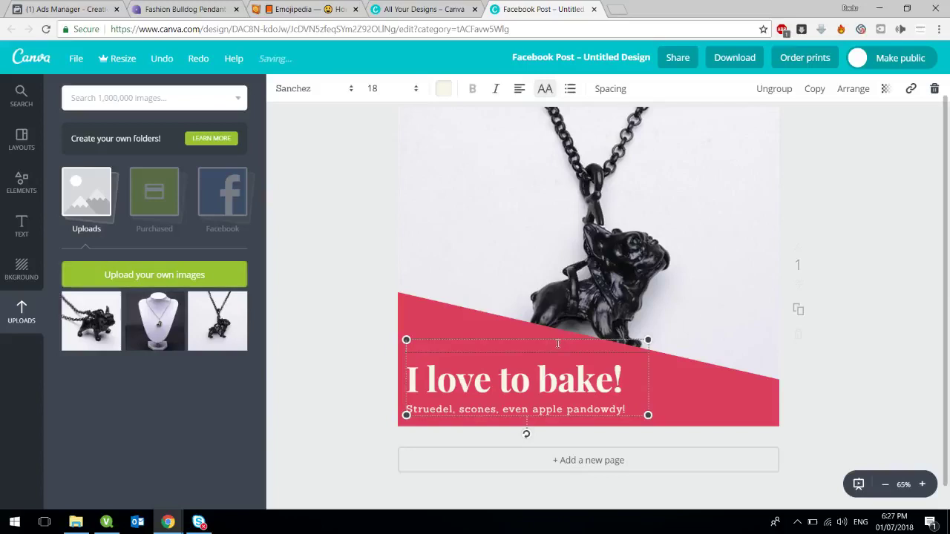
pyautogui.write('SHOW YOUR LOVE F')
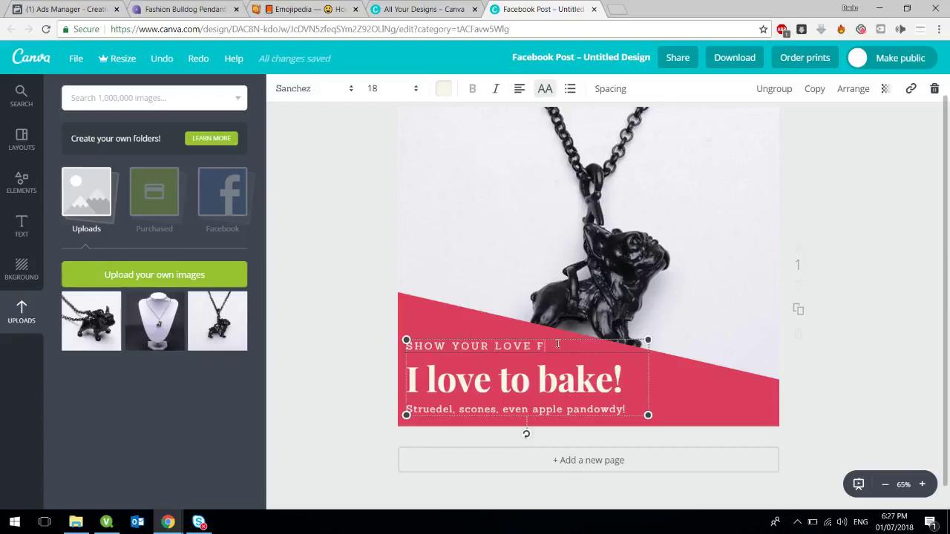
pyautogui.write('OR YOUR PET')
pyautogui.click(417, 89)
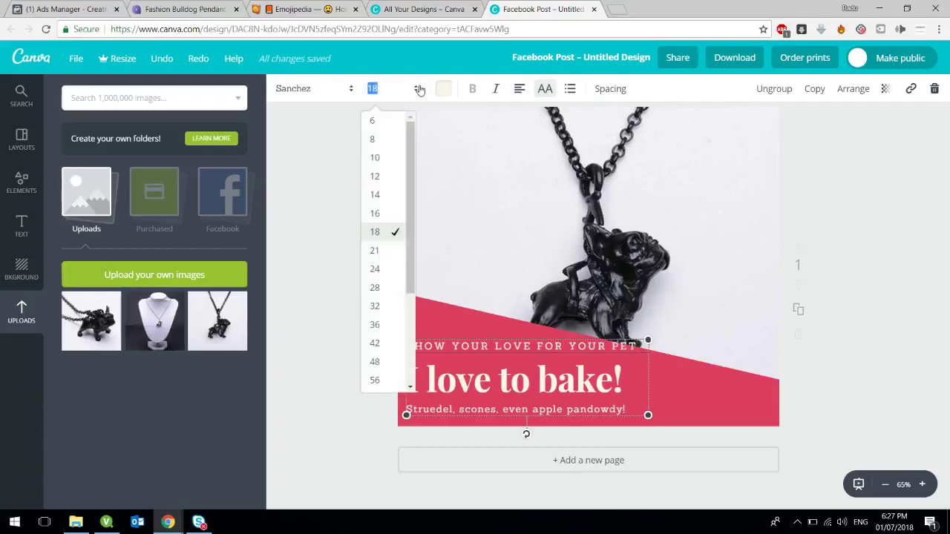
pyautogui.click(380, 213)
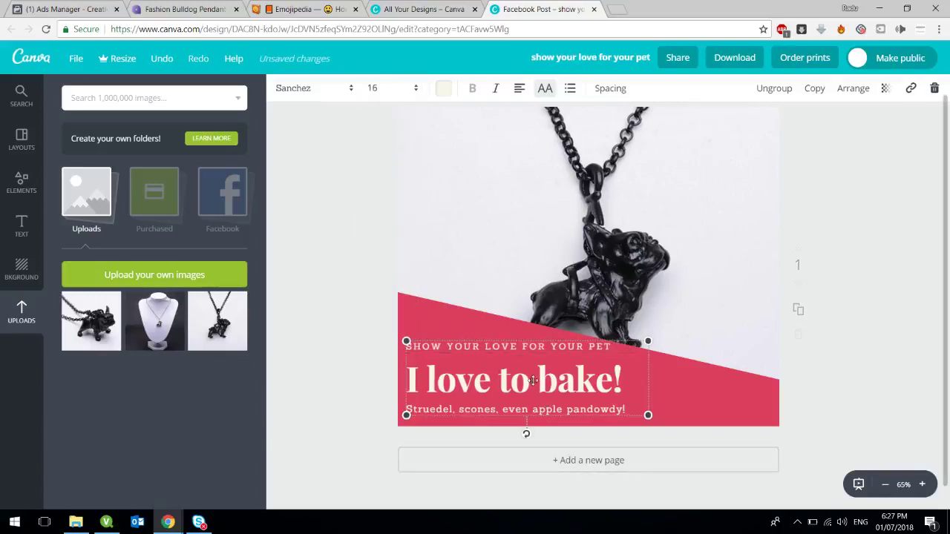
# Copy "Bulldog Pendant" from the product title on the store's product page
pyautogui.click(176, 13)
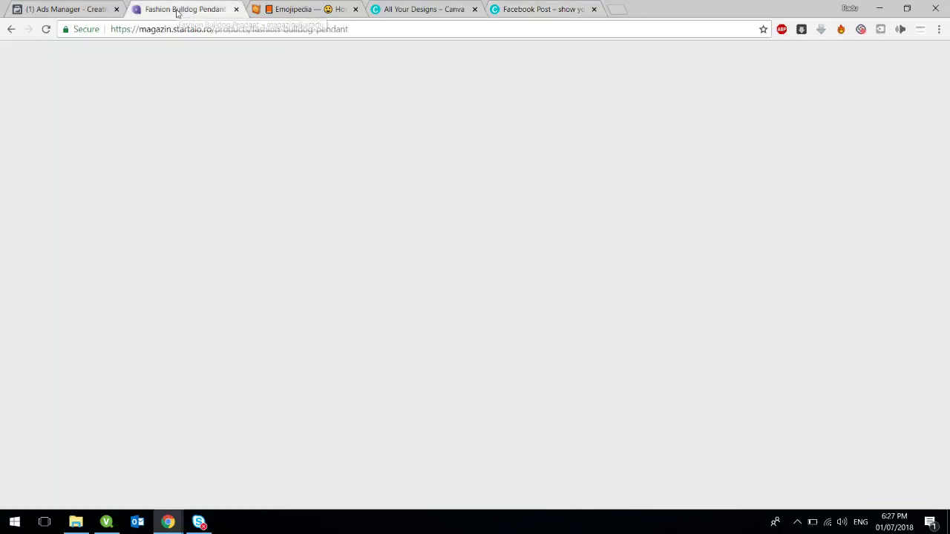
pyautogui.moveTo(656, 127); pyautogui.dragTo(690, 160)
pyautogui.hotkey('ctrl', 'c')
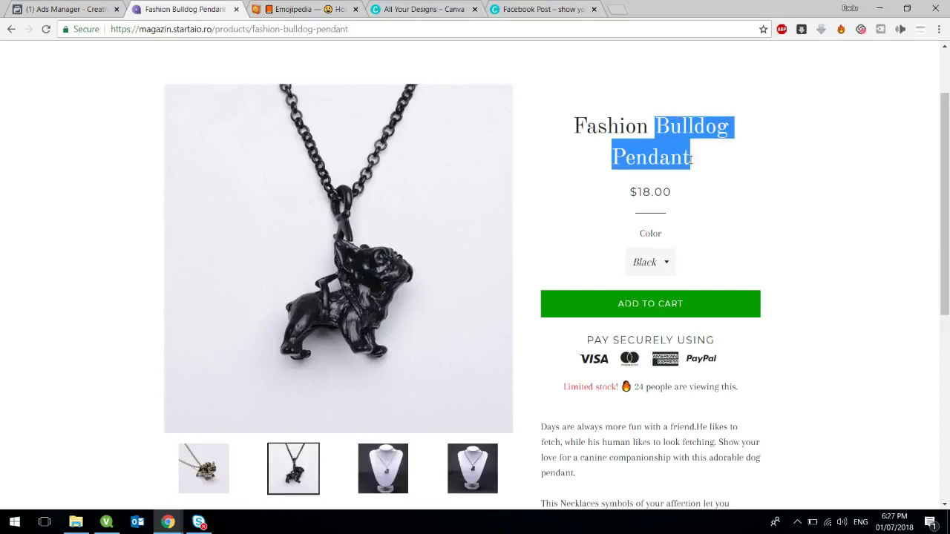
# Back in the Canva design, replace the "I love to bake!" headline with the copied "Bulldog Pendant" and set its font size to 56
pyautogui.click(89, 6)
pyautogui.click(538, 9)
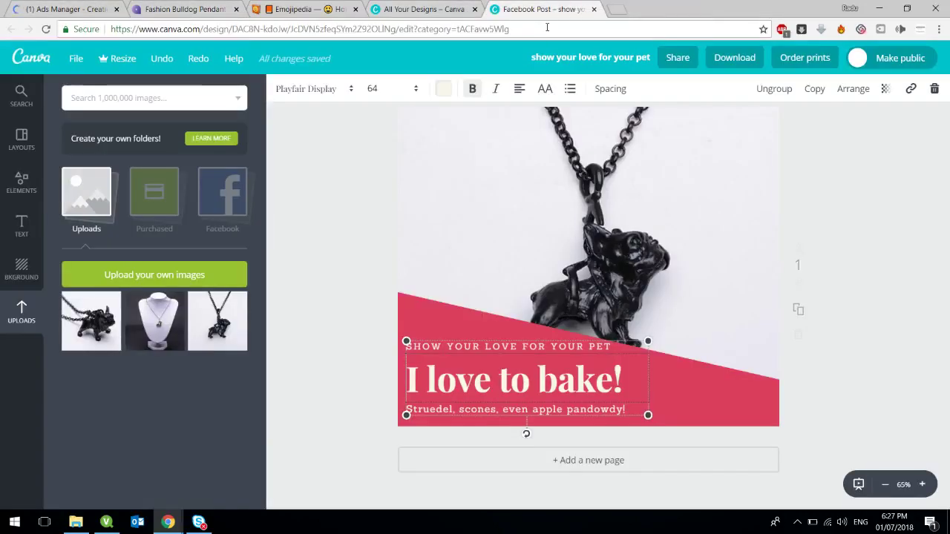
pyautogui.doubleClick(500, 377)
pyautogui.tripleClick(499, 375)
pyautogui.hotkey('ctrl', 'v')
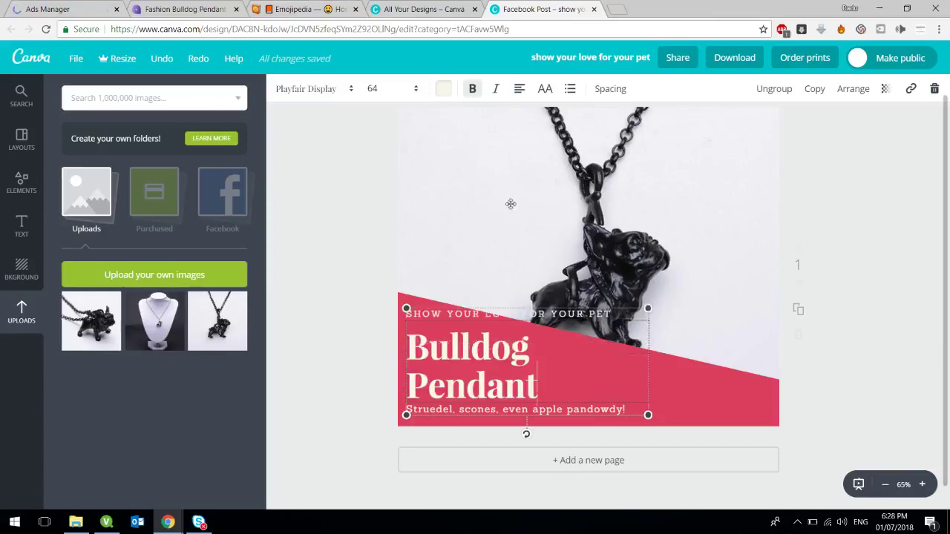
pyautogui.click(416, 88)
pyautogui.click(389, 243)
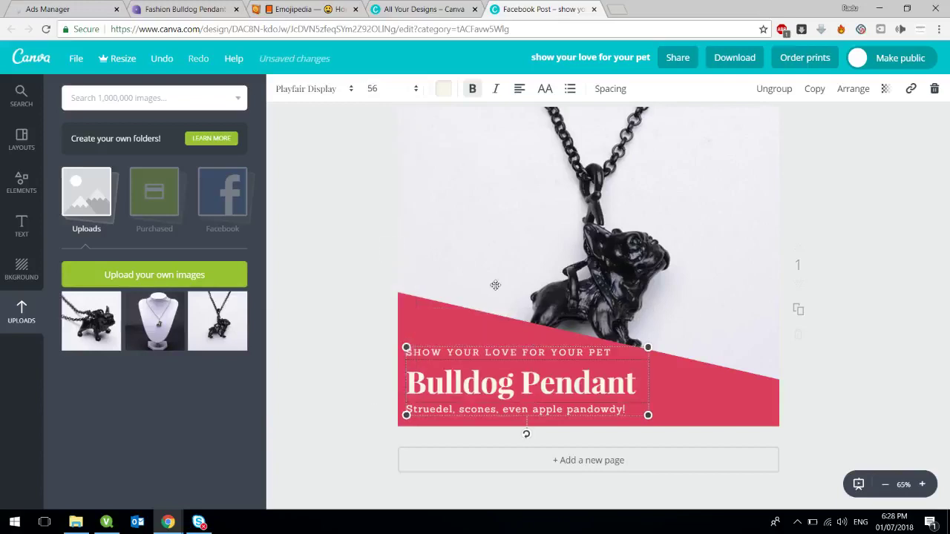
# Replace the line below the headline with "50% off SALES ONLY TODAY"
pyautogui.click(582, 409)
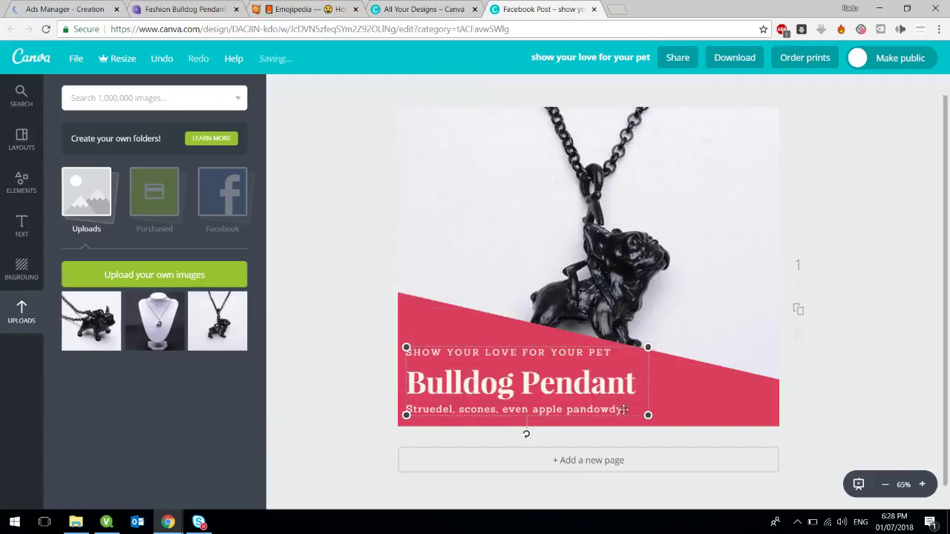
pyautogui.doubleClick(611, 408)
pyautogui.hotkey('ctrl', 'a')
pyautogui.write('S')
pyautogui.write('0% off SA')
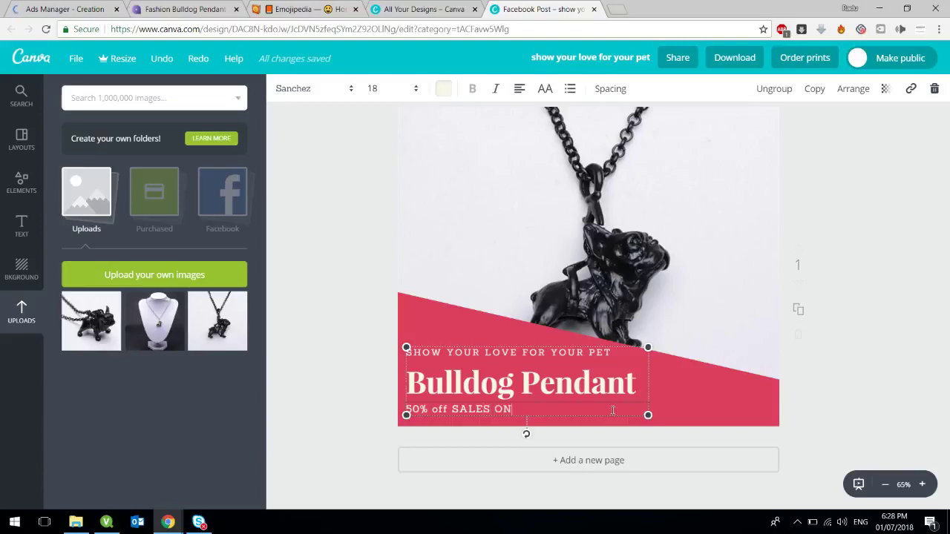
pyautogui.write('LES ONLY TODAY')
pyautogui.click(893, 266)
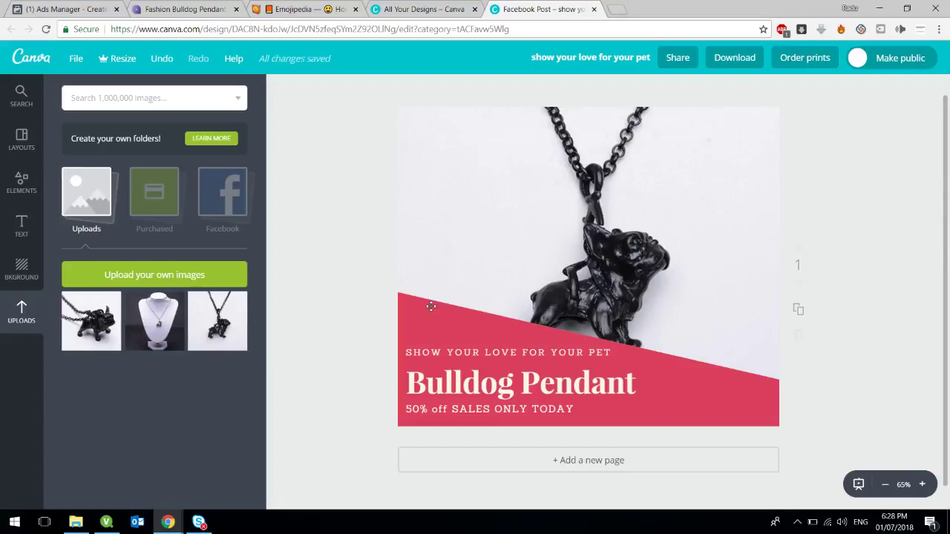
# Download the finished design as a PNG file
pyautogui.click(724, 69)
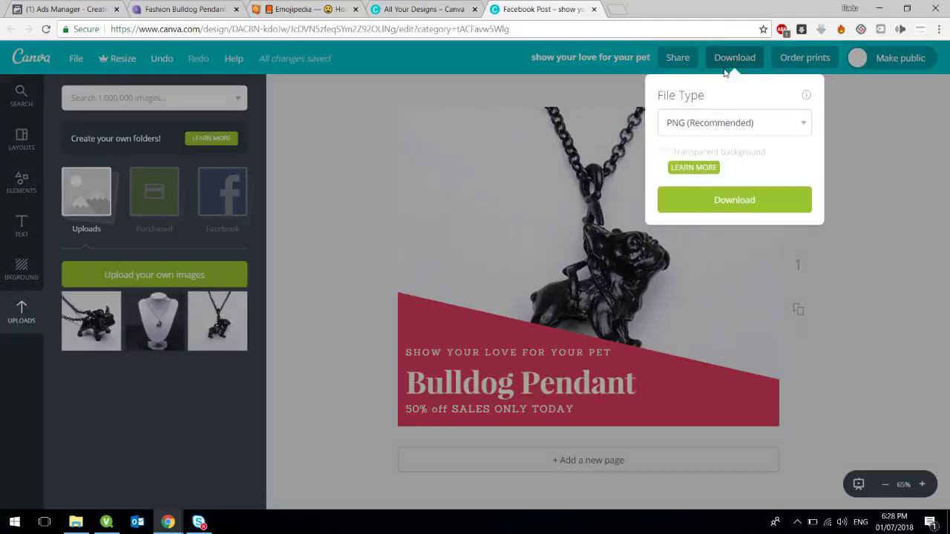
pyautogui.click(700, 205)
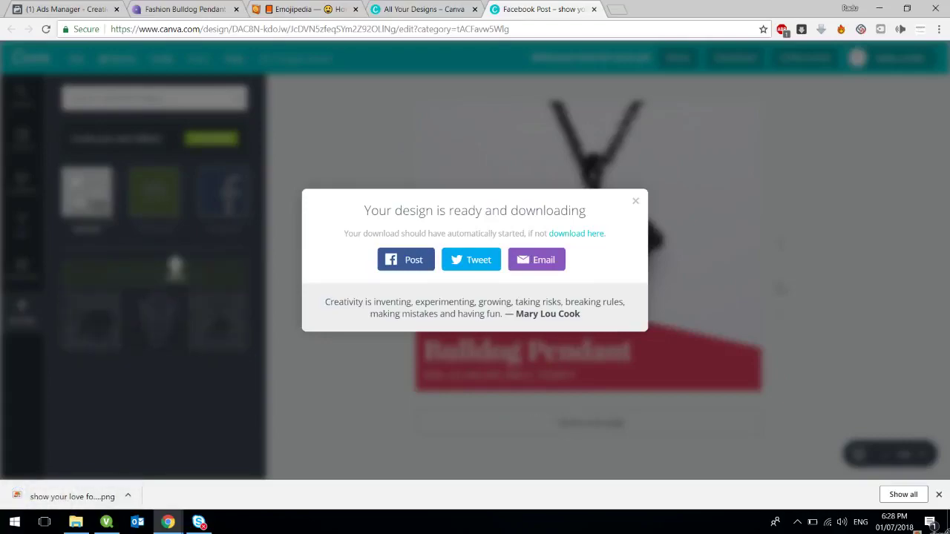
# Check the desktop for the downloaded design image, and return to the browser
pyautogui.click(948, 530)
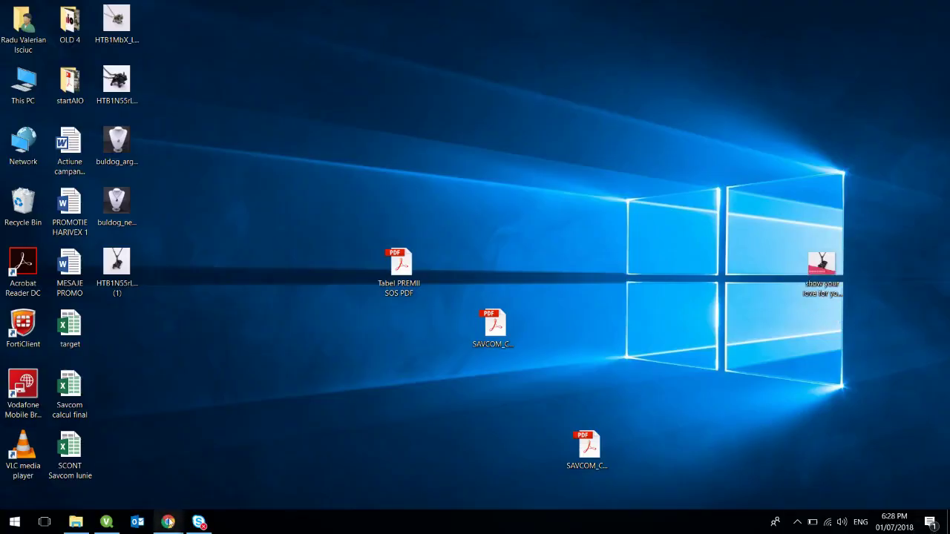
pyautogui.moveTo(169, 522)
pyautogui.click(138, 450)
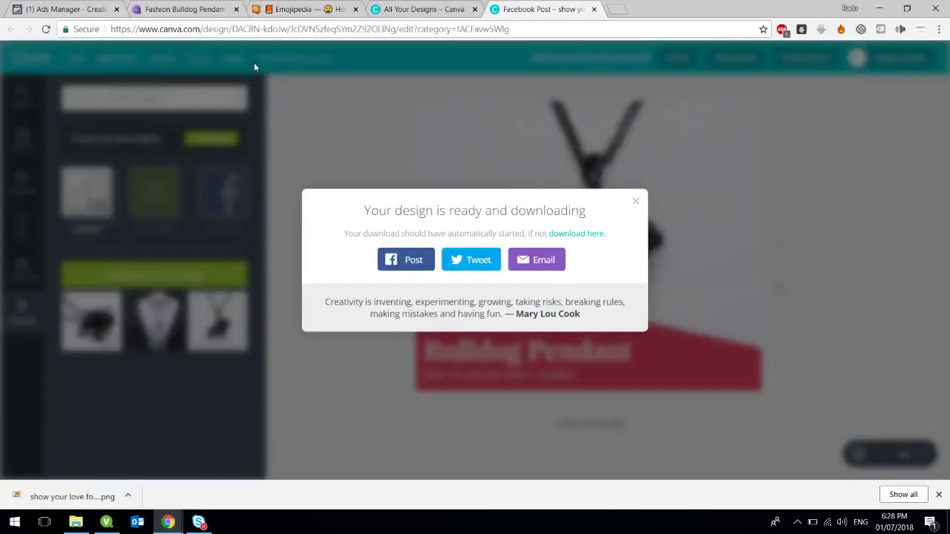
# Switch to Ads Manager, continue the saved Fashion Bulldog Pendant ad draft, and dismiss the downloads bar and the welcome banner
pyautogui.click(104, 9)
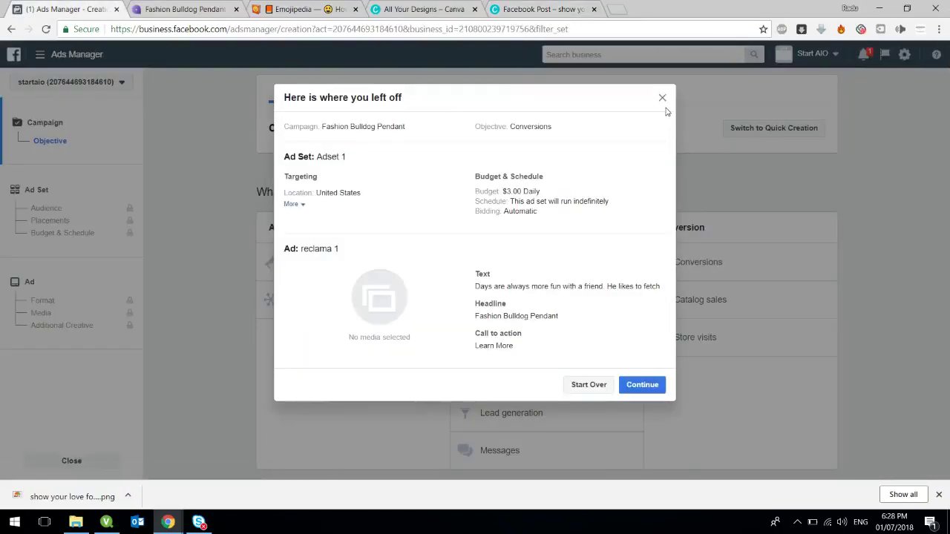
pyautogui.click(643, 386)
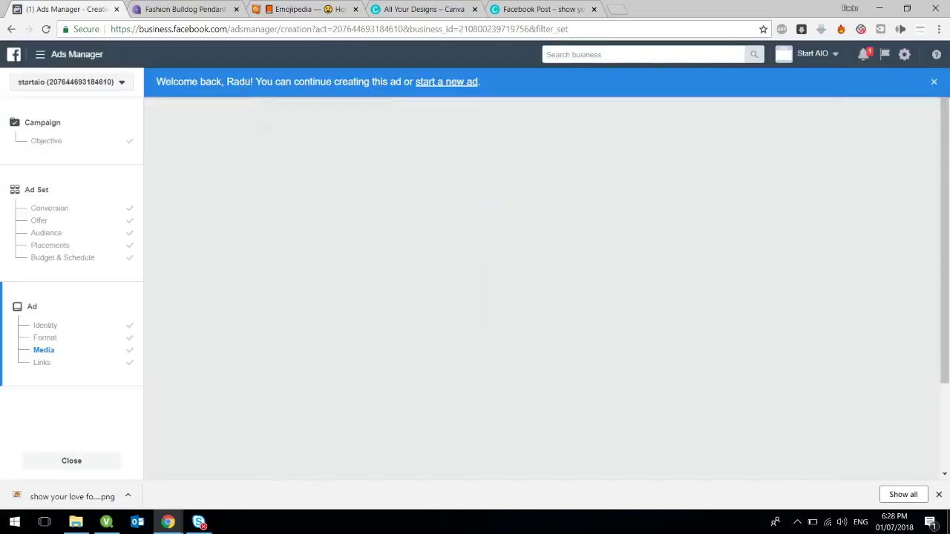
pyautogui.click(938, 495)
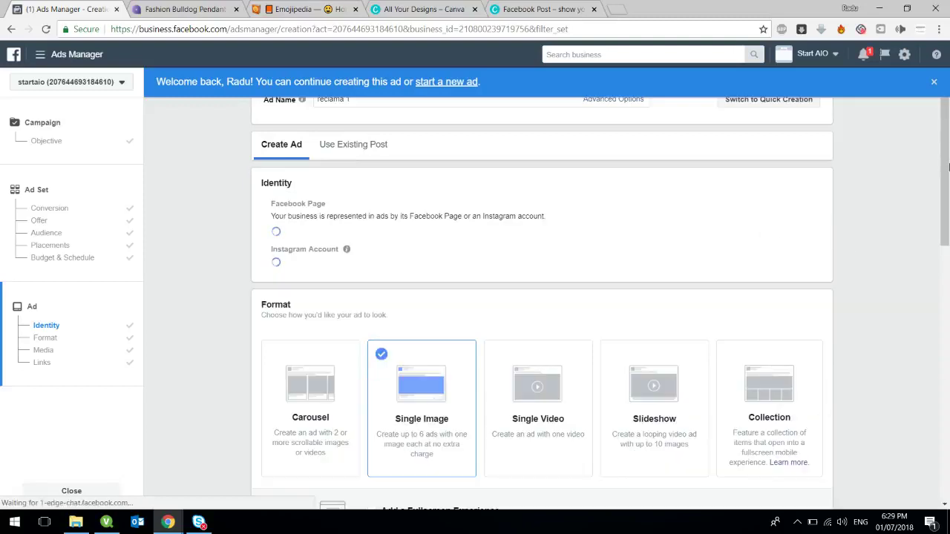
pyautogui.click(933, 84)
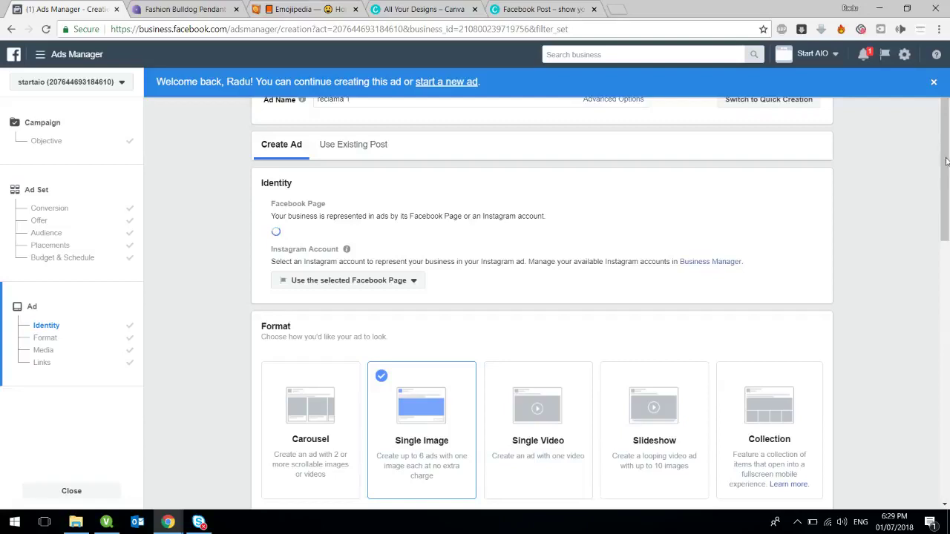
# Upload the "show your love for your pet" image from the Desktop folder as the ad's image
pyautogui.moveTo(944, 161); pyautogui.dragTo(942, 286)
pyautogui.click(320, 348)
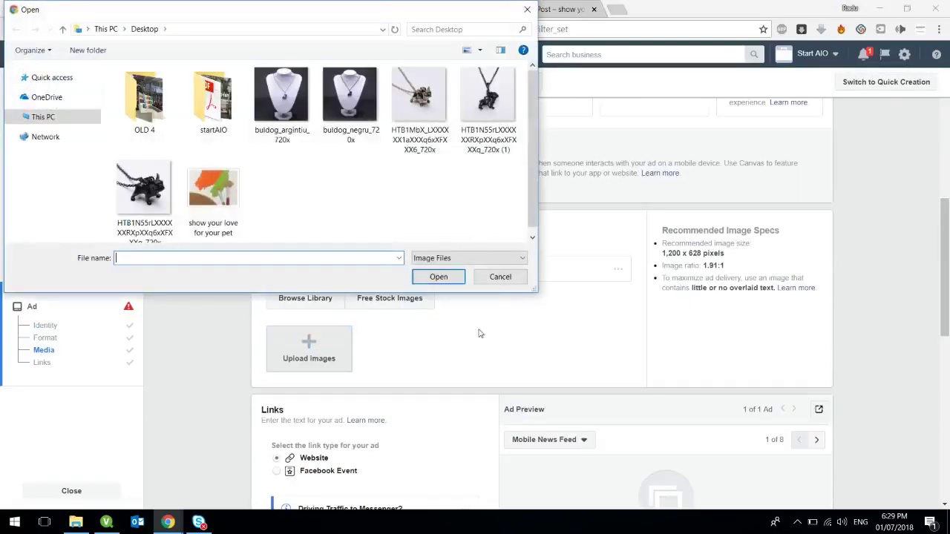
pyautogui.click(213, 186)
pyautogui.click(439, 277)
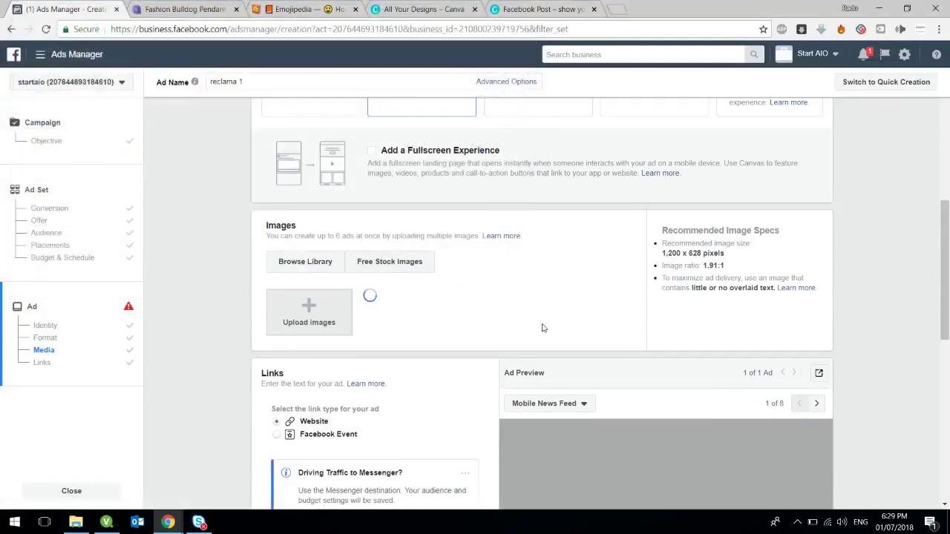
# Move the Facebook placement's crop area down so it covers the bulldog and all three text lines, and apply the crop
pyautogui.moveTo(945, 234); pyautogui.dragTo(946, 285)
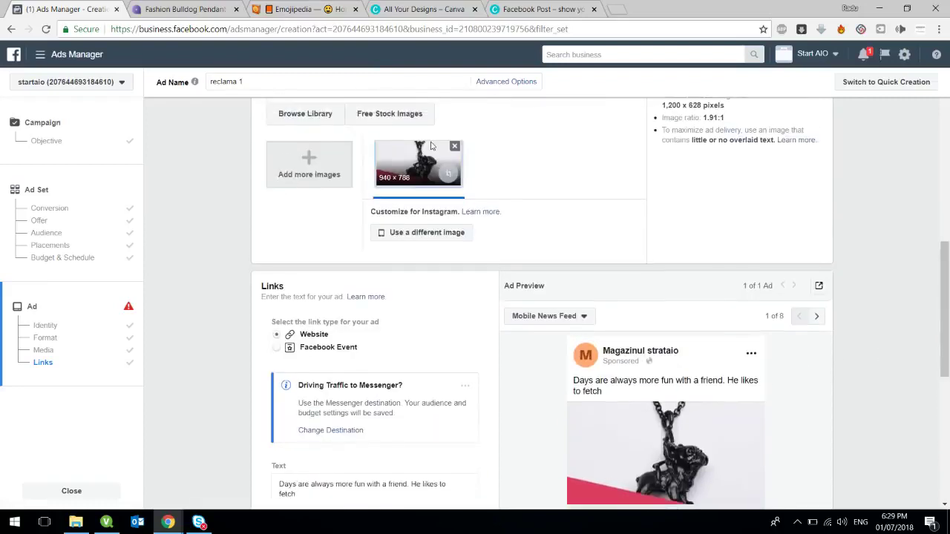
pyautogui.click(450, 179)
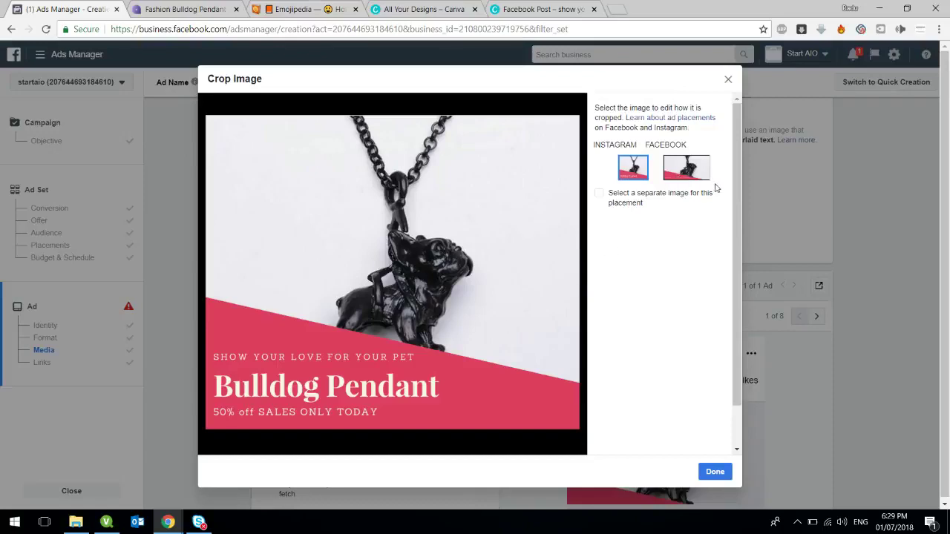
pyautogui.click(687, 178)
pyautogui.moveTo(432, 276); pyautogui.dragTo(421, 369)
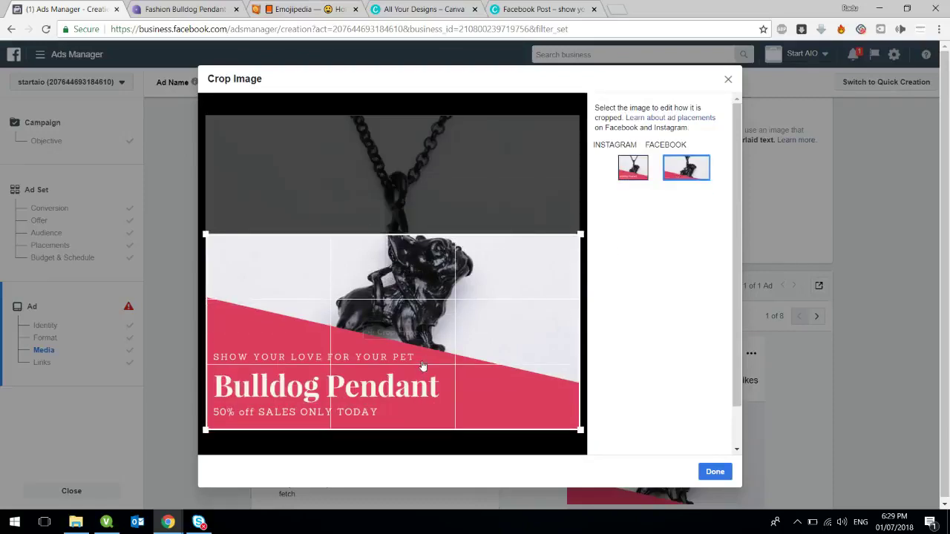
pyautogui.moveTo(422, 371); pyautogui.dragTo(428, 351)
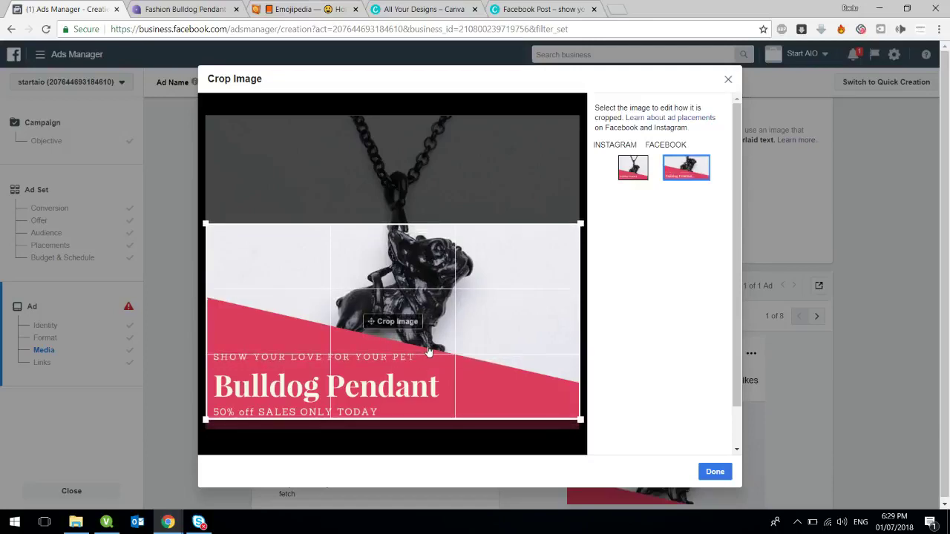
pyautogui.click(713, 473)
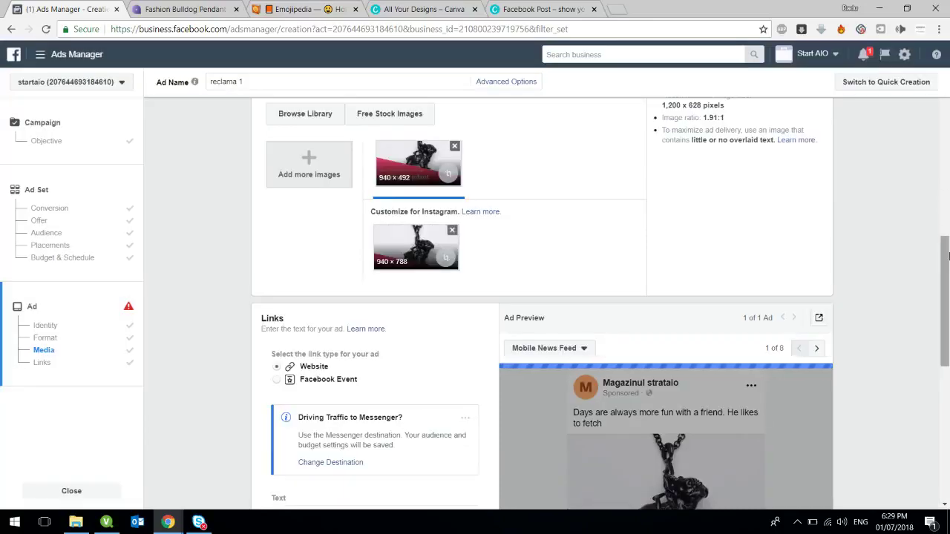
# Examine the ad preview in each placement from Mobile News Feed through Instagram Feed, and return to Mobile News Feed
pyautogui.moveTo(948, 256); pyautogui.dragTo(947, 298)
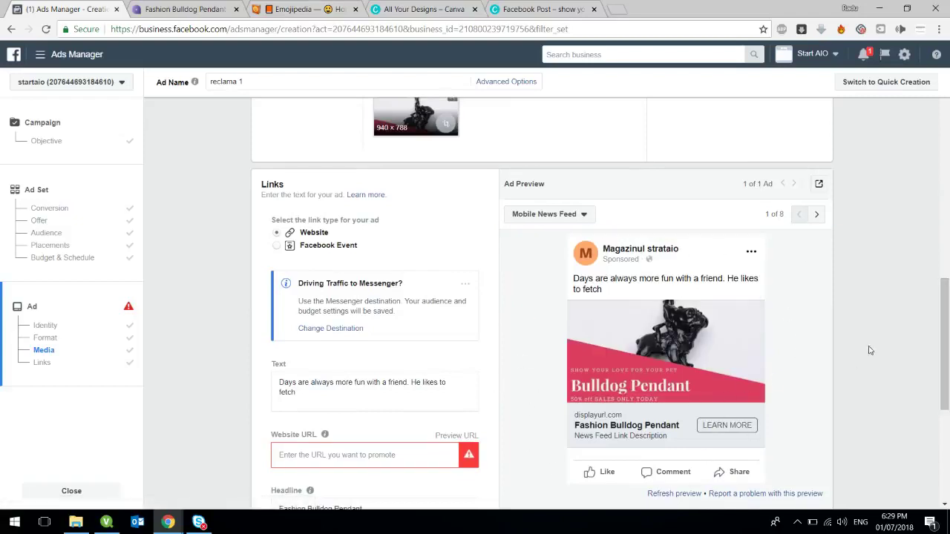
pyautogui.click(816, 215)
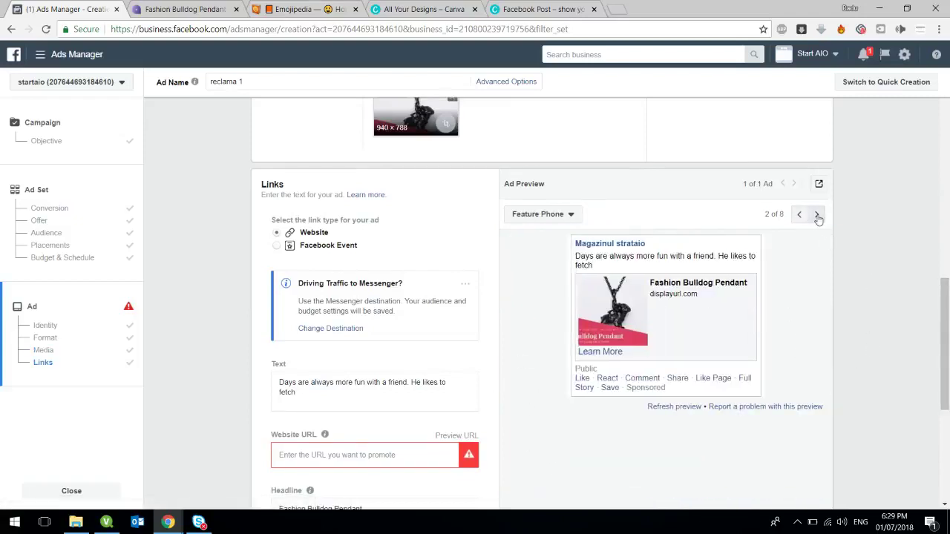
pyautogui.click(816, 215)
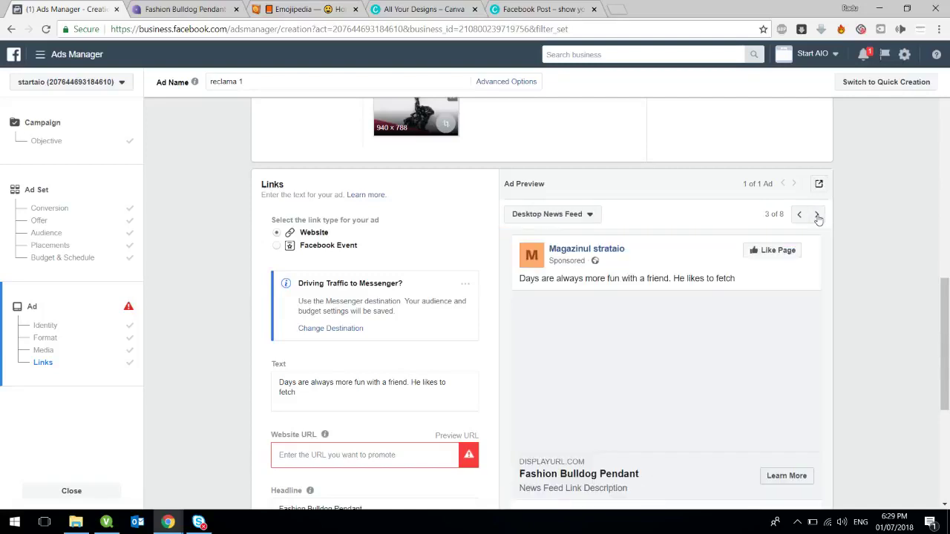
pyautogui.click(816, 219)
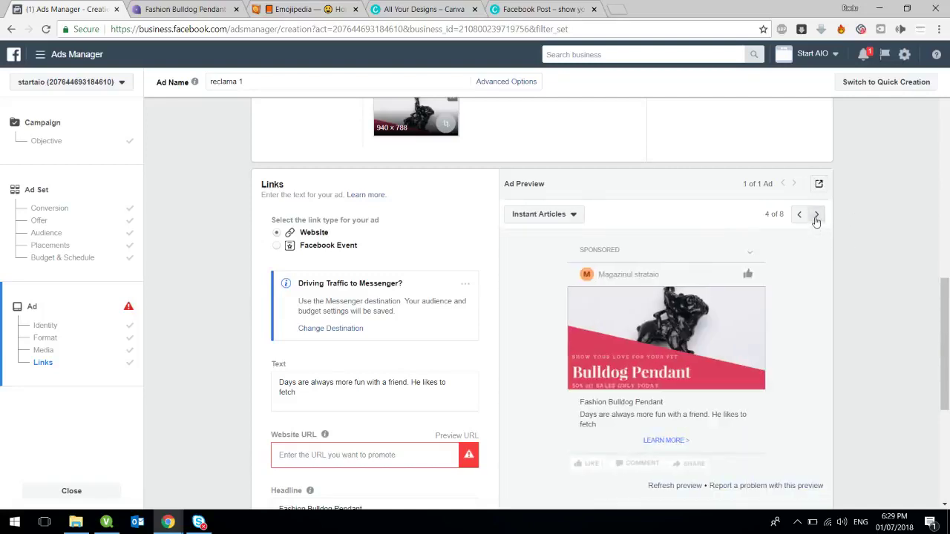
pyautogui.click(816, 220)
pyautogui.click(816, 220)
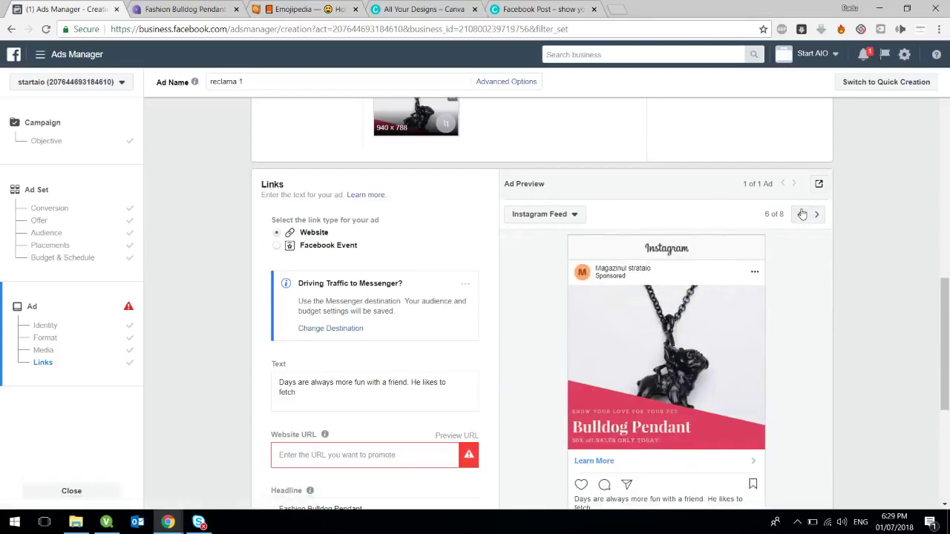
pyautogui.click(800, 214)
pyautogui.click(801, 214)
pyautogui.click(801, 214)
pyautogui.click(801, 214)
pyautogui.click(801, 213)
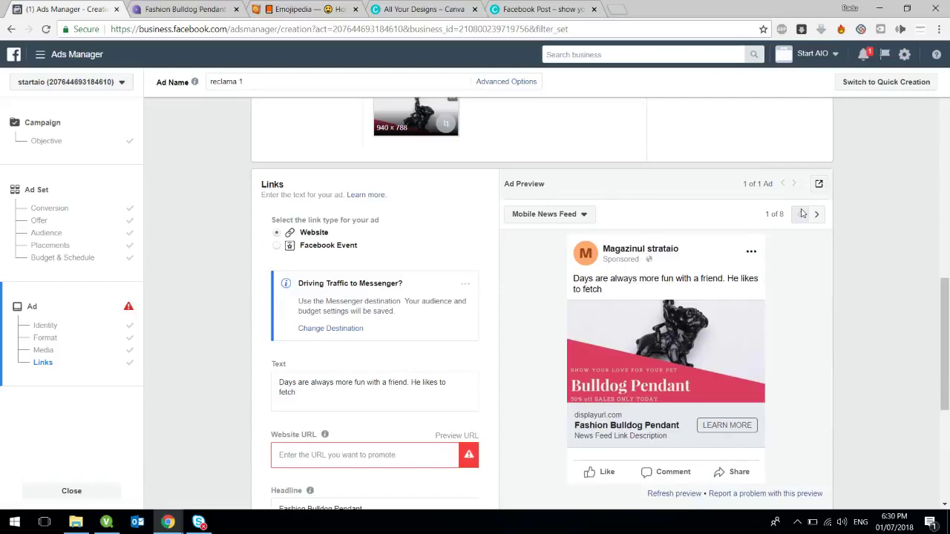
pyautogui.click(398, 6)
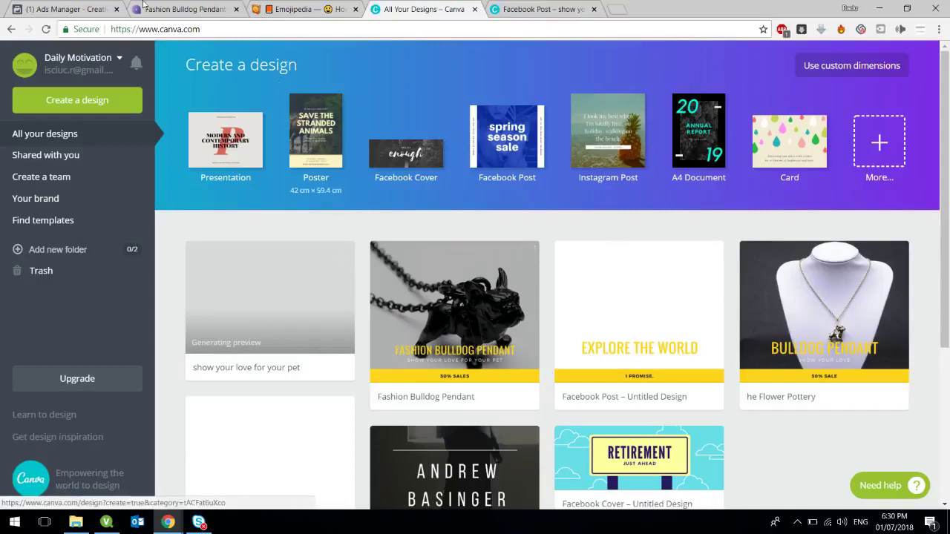
pyautogui.click(86, 8)
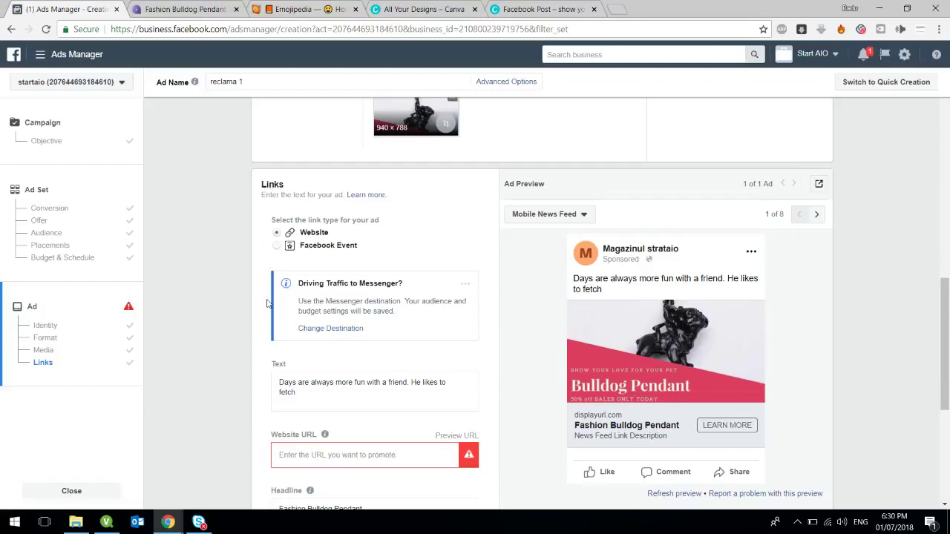
# Select the existing ad text for replacement, and copy the first description paragraph, ending in "adorable dog pendant", from the store's product page
pyautogui.scroll(-3, 948, 336)
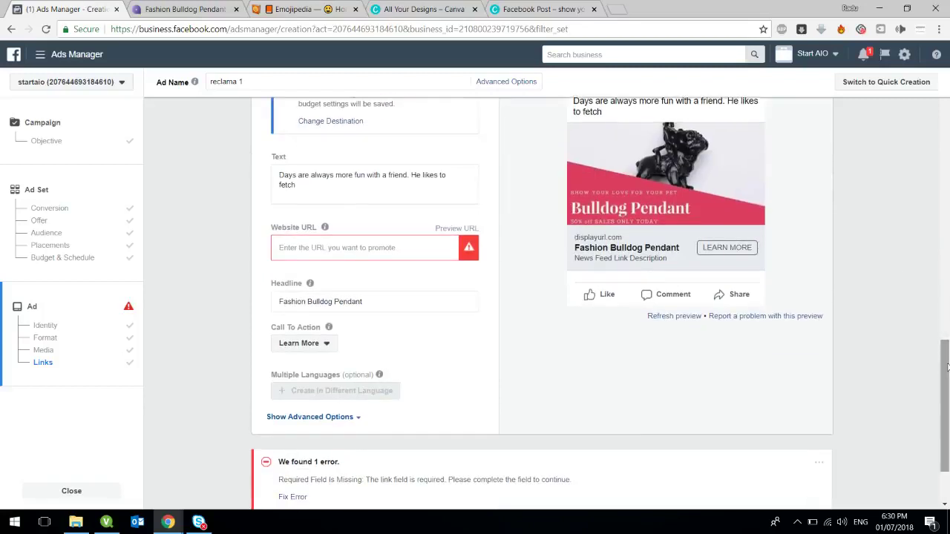
pyautogui.moveTo(363, 187); pyautogui.dragTo(271, 176)
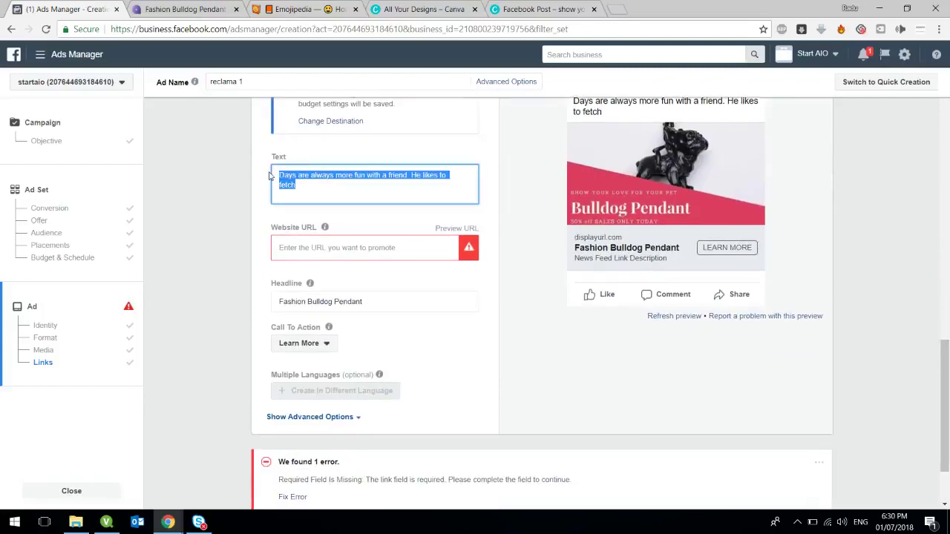
pyautogui.click(191, 8)
pyautogui.moveTo(541, 427); pyautogui.dragTo(577, 477)
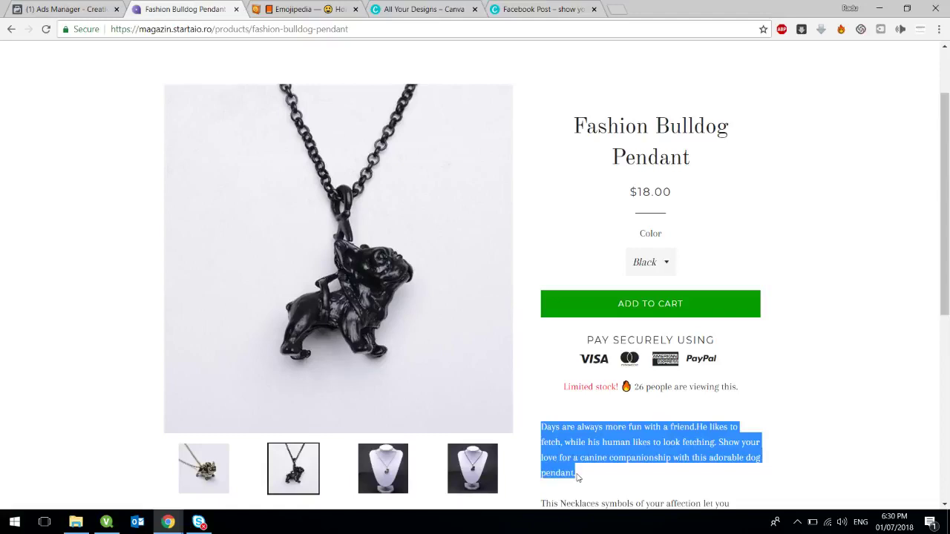
# Back in Ads Manager, replace the ad text with the copied paragraph beginning "Days are always more fun with a friend"
pyautogui.click(86, 12)
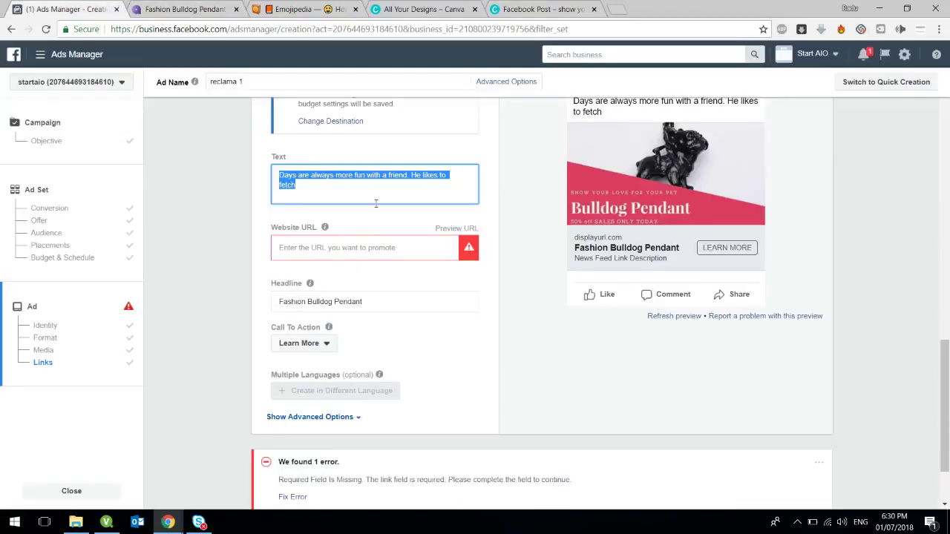
pyautogui.write('Days are always more fun with a friend. He likes to fetch, while his human likes to look fetching. Show your love for a canine companionship with this adorable dog pendant!')
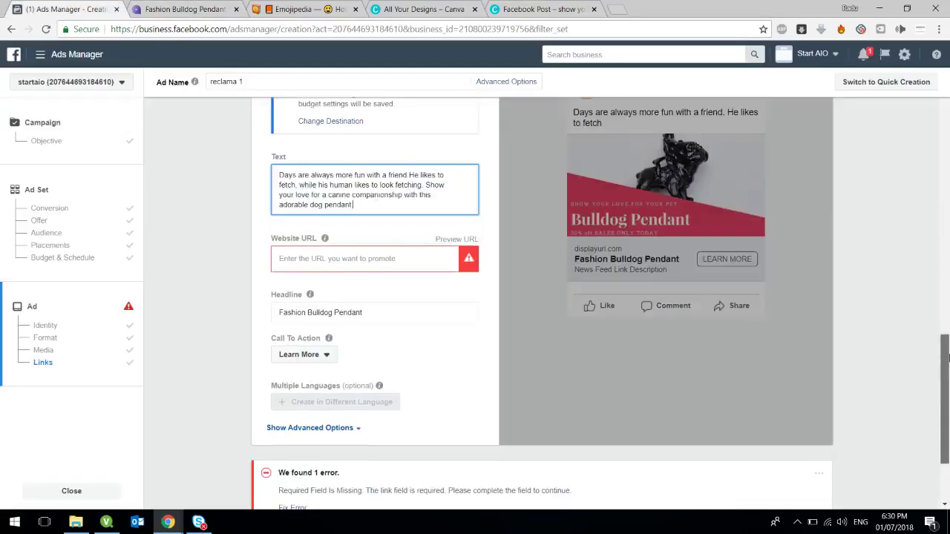
pyautogui.scroll(1, 948, 349)
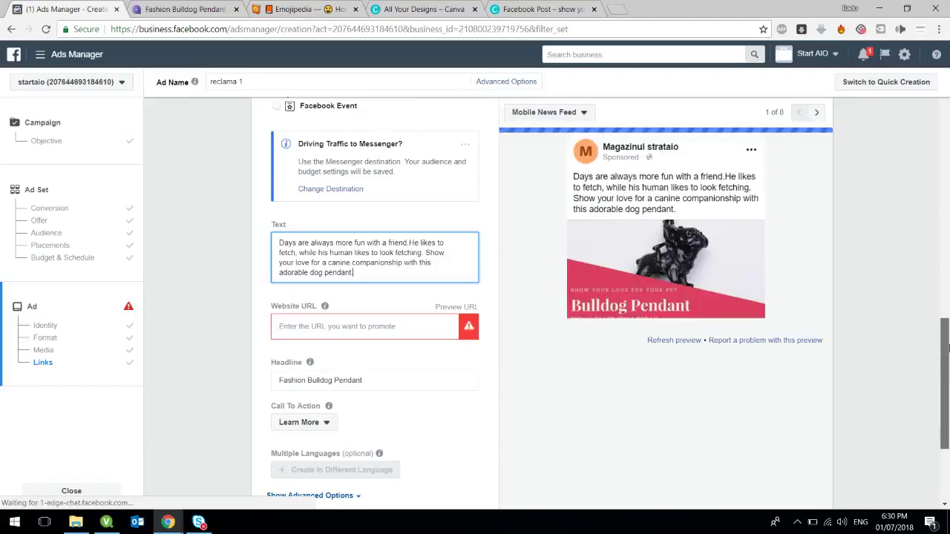
pyautogui.scroll(1, 947, 349)
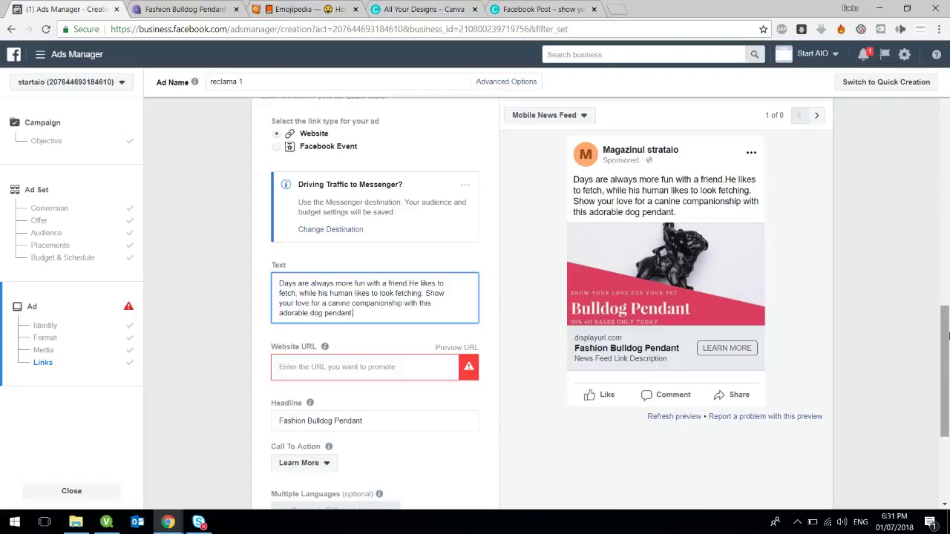
# Add a new line at the end of the ad text and insert the Fire emoji copied from Emojipedia
pyautogui.press('Return')
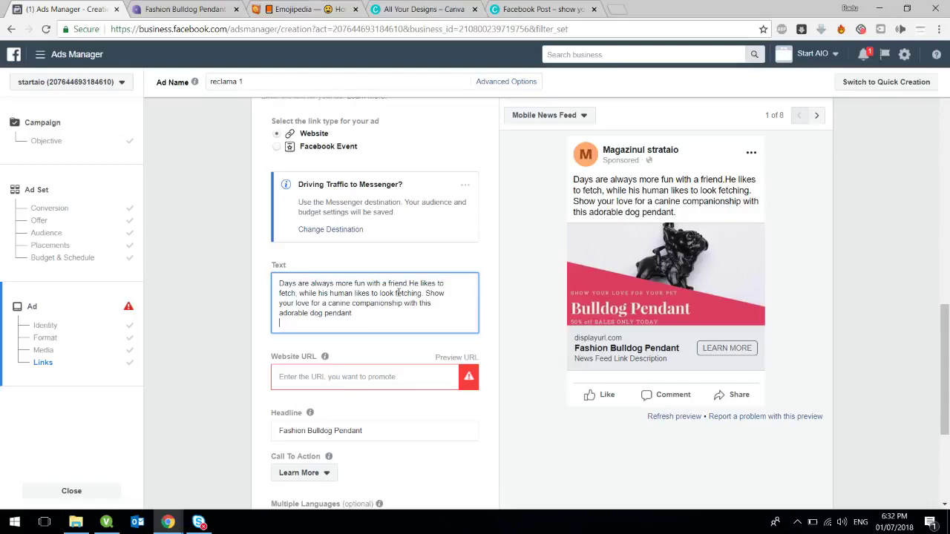
pyautogui.click(297, 9)
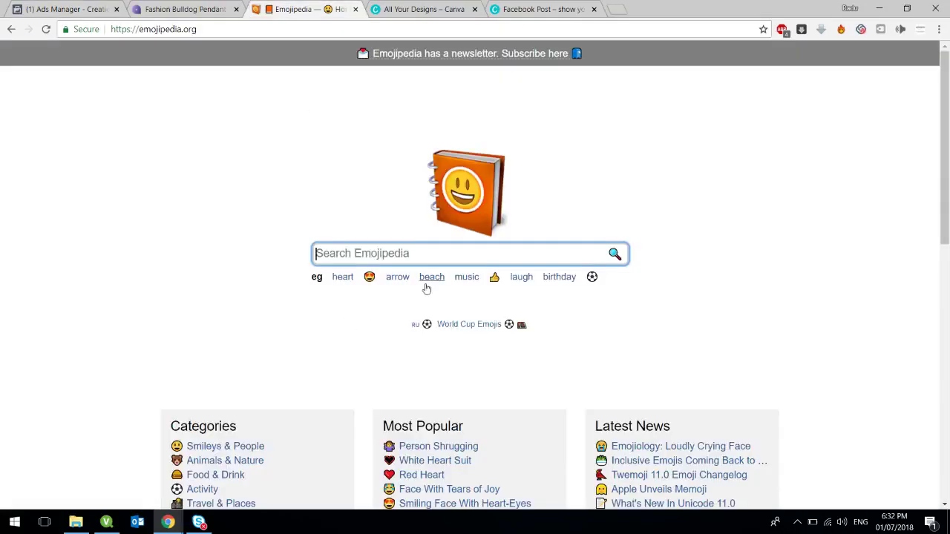
pyautogui.scroll(-1, 947, 204)
pyautogui.scroll(1, 947, 204)
pyautogui.scroll(-2, 948, 171)
pyautogui.scroll(-1, 947, 170)
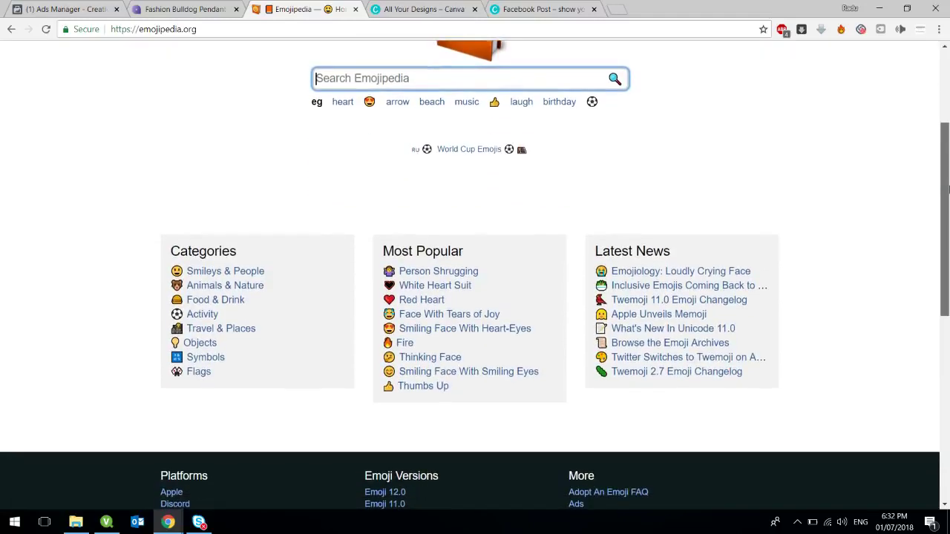
pyautogui.click(405, 341)
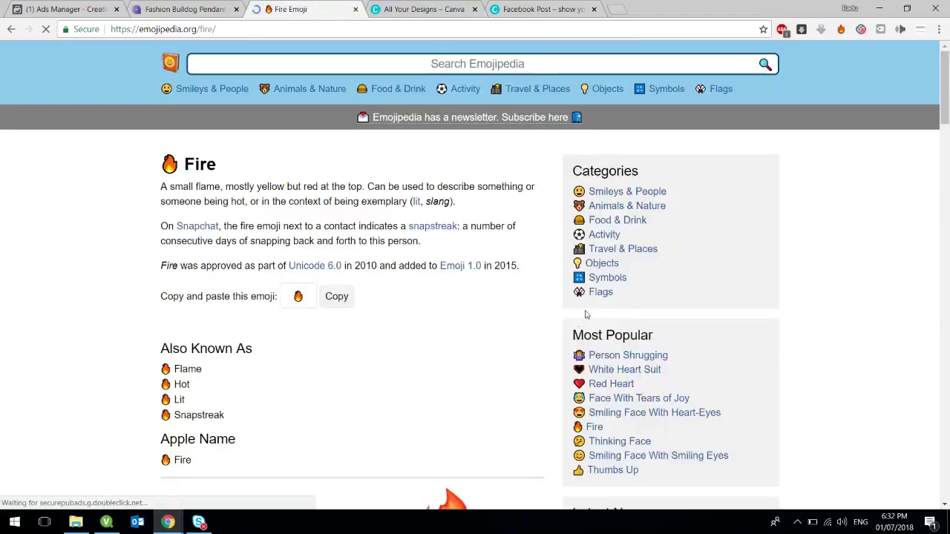
pyautogui.scroll(-2, 946, 103)
pyautogui.moveTo(947, 104); pyautogui.dragTo(946, 74)
pyautogui.click(338, 299)
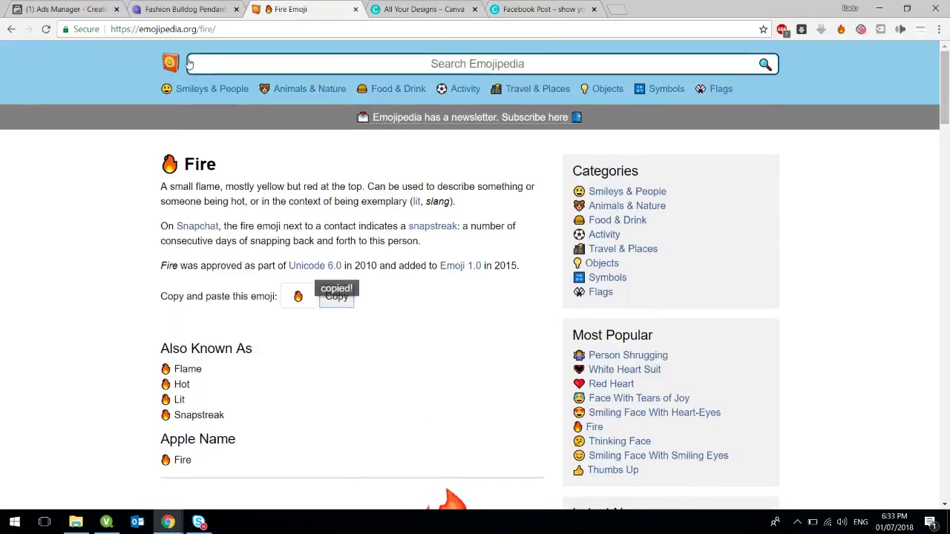
pyautogui.hotkey('ctrl', '1')
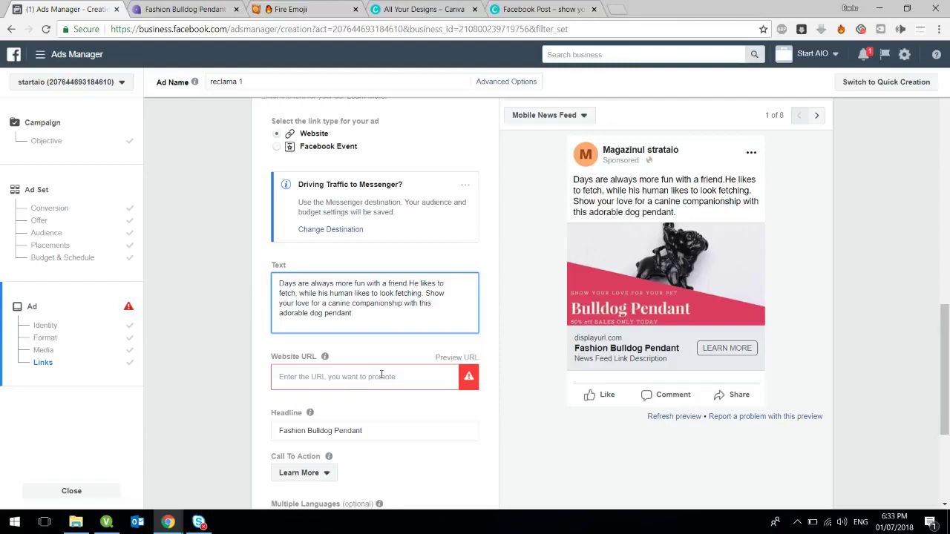
pyautogui.hotkey('ctrl', 'v')
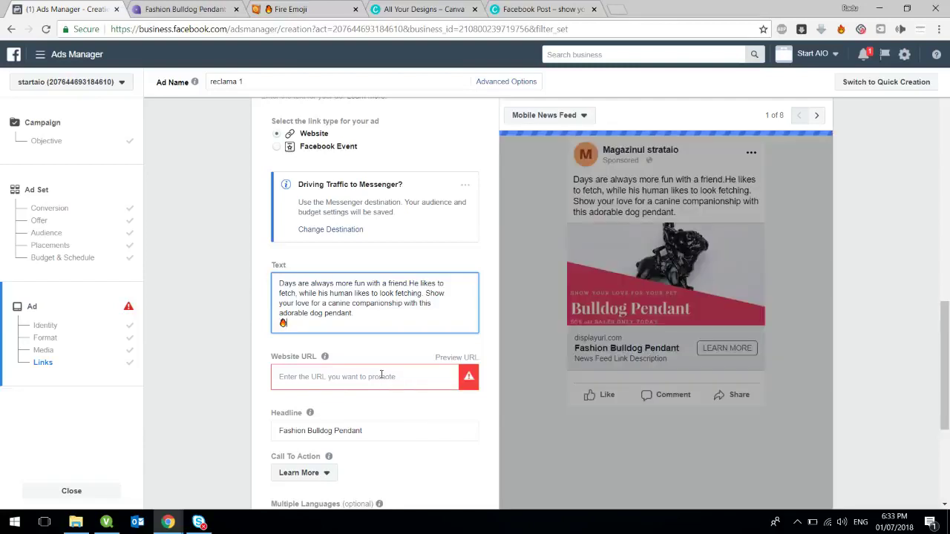
# Write "50% Sales Today" after the Fire emoji in the ad text
pyautogui.hotkey('ctrl', 'v')
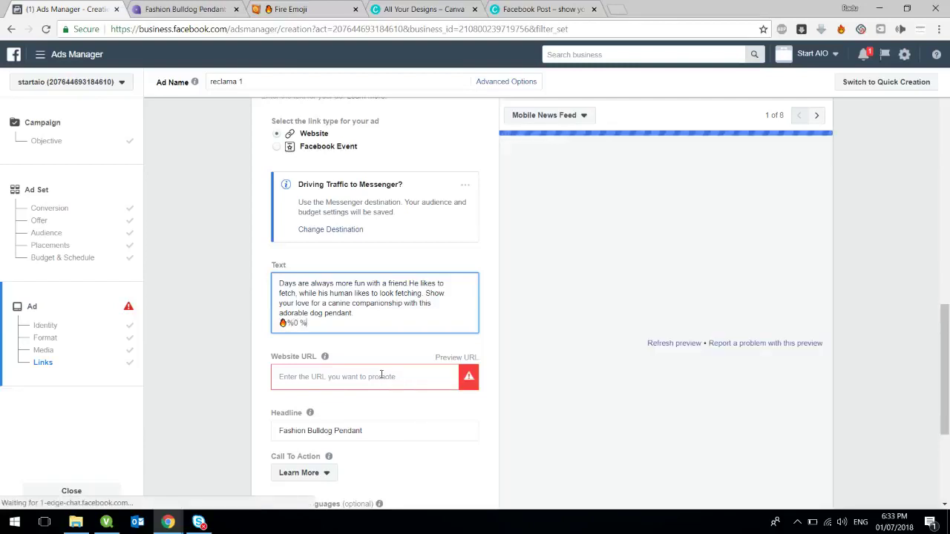
pyautogui.press('BackSpace')
pyautogui.write('50% S')
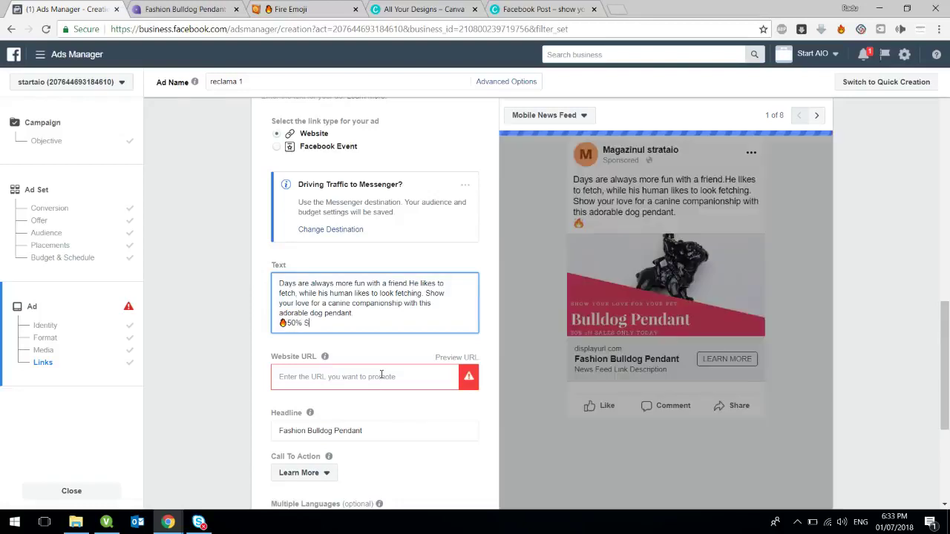
pyautogui.write('ALES TOD')
pyautogui.press('BackSpace')
pyautogui.press('BackSpace')
pyautogui.press('BackSpace')
pyautogui.press('BackSpace')
pyautogui.press('BackSpace')
pyautogui.press('BackSpace')
pyautogui.press('BackSpace')
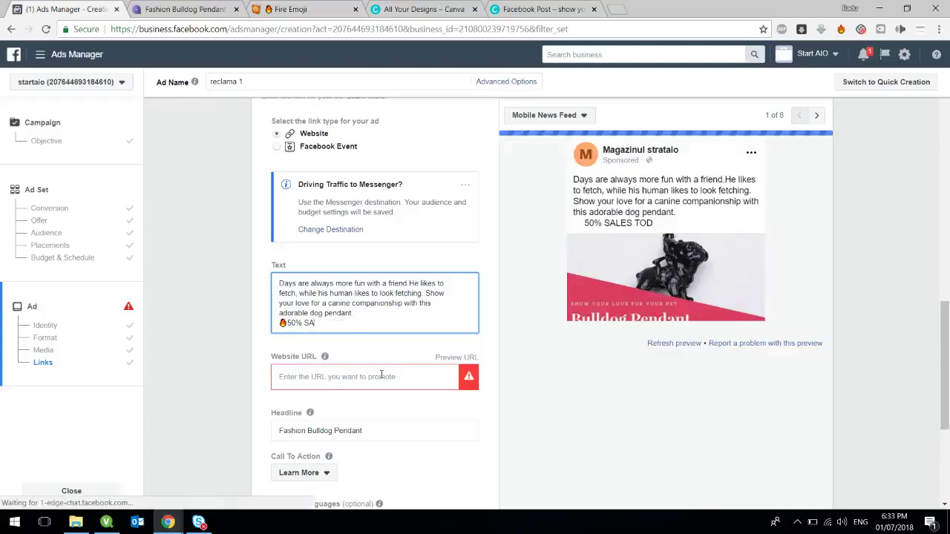
pyautogui.press('BackSpace')
pyautogui.write('ales T')
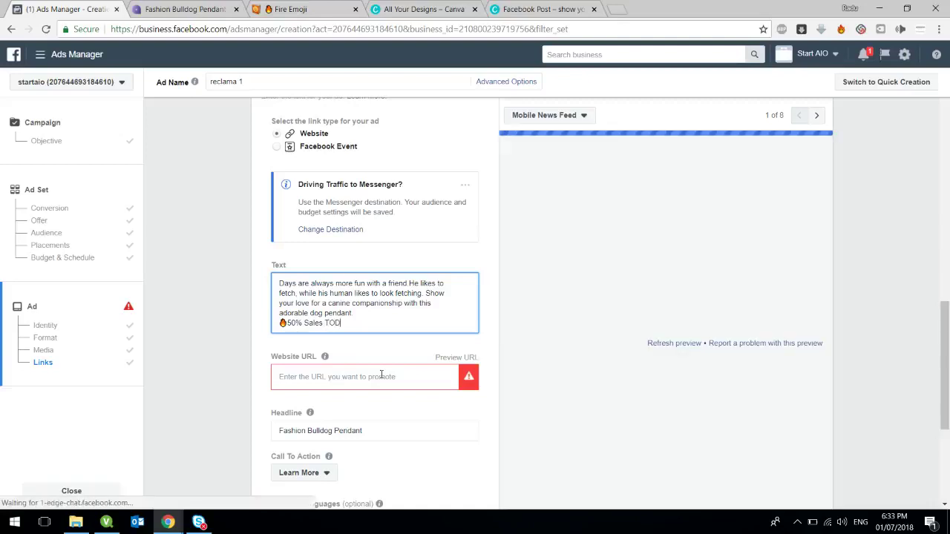
pyautogui.write('oday')
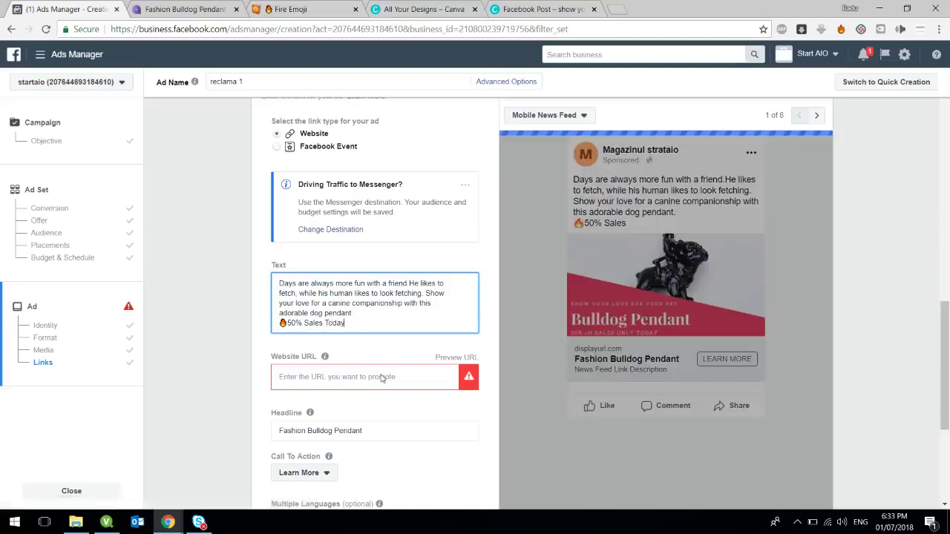
# Start a new line in the ad text, and copy the Ship emoji from Emojipedia by searching for "shipping"
pyautogui.press('Return')
pyautogui.click(297, 8)
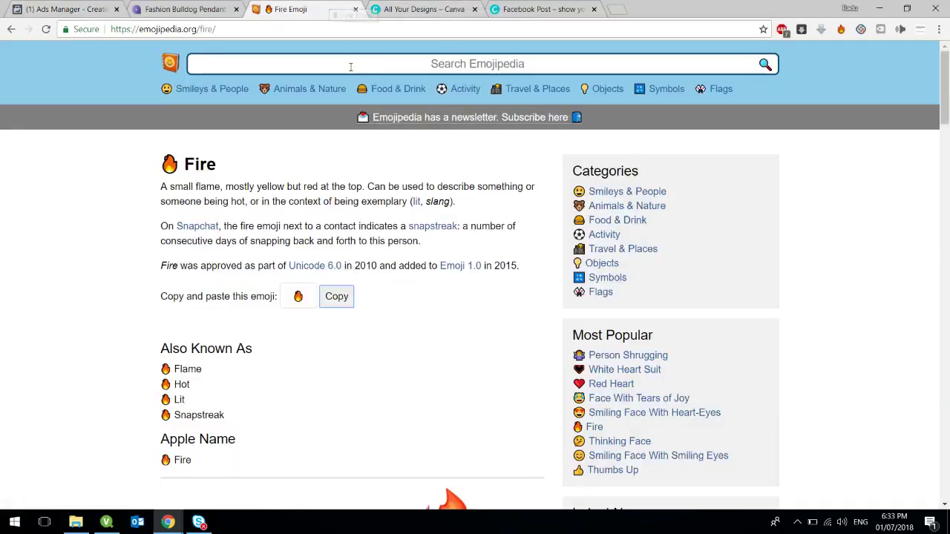
pyautogui.click(338, 65)
pyautogui.write('shipping')
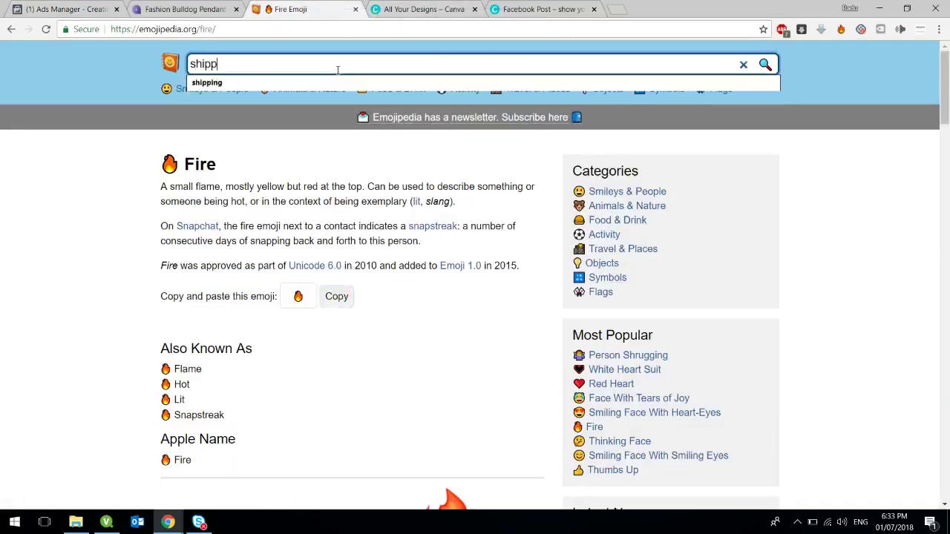
pyautogui.click(765, 65)
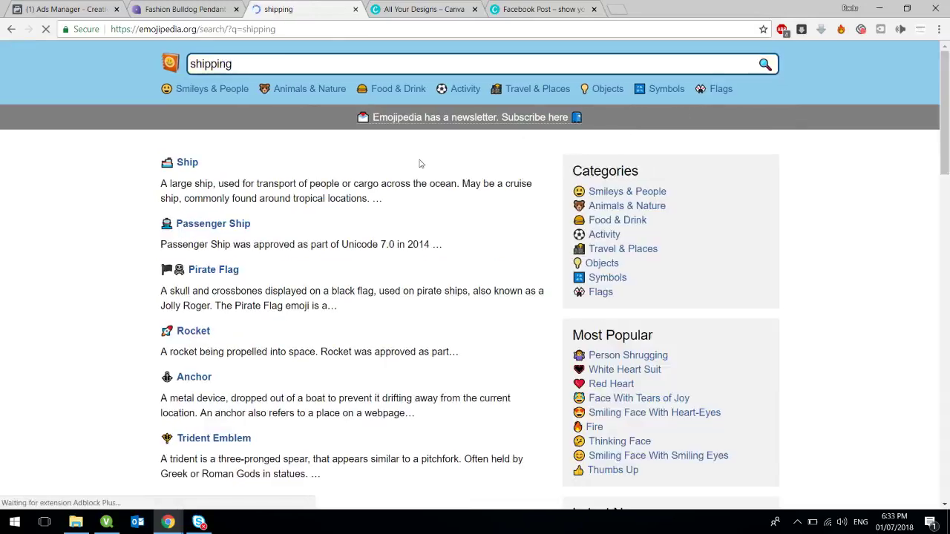
pyautogui.click(192, 166)
pyautogui.click(337, 257)
# Back in Ads Manager, insert the Ship emoji on the new last line of the ad text, followed by "Free Shipping"
pyautogui.click(94, 7)
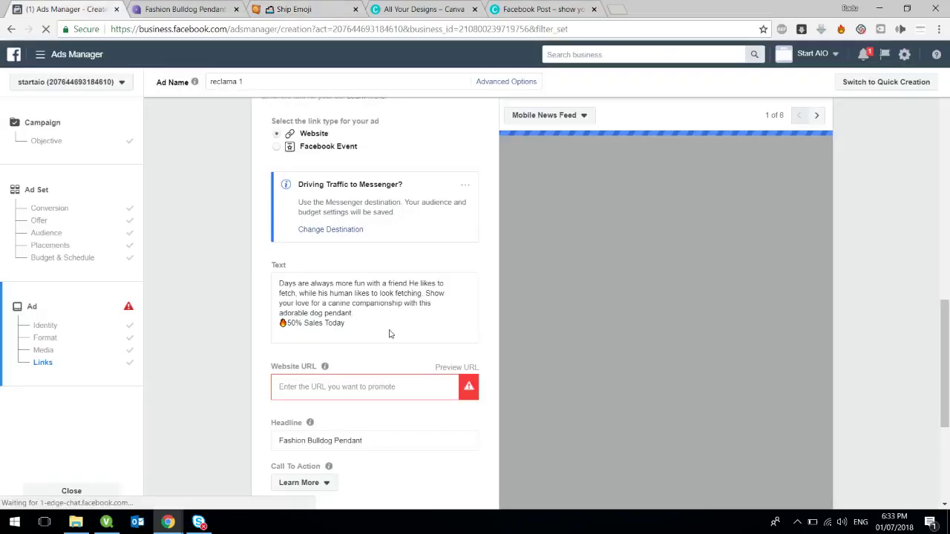
pyautogui.click(272, 336)
pyautogui.hotkey('ctrl', 'v')
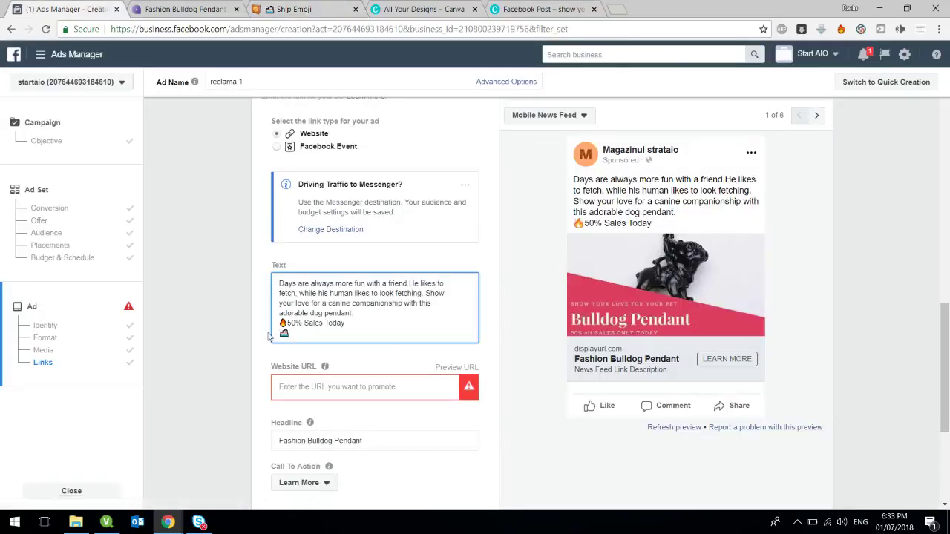
pyautogui.write('Fre')
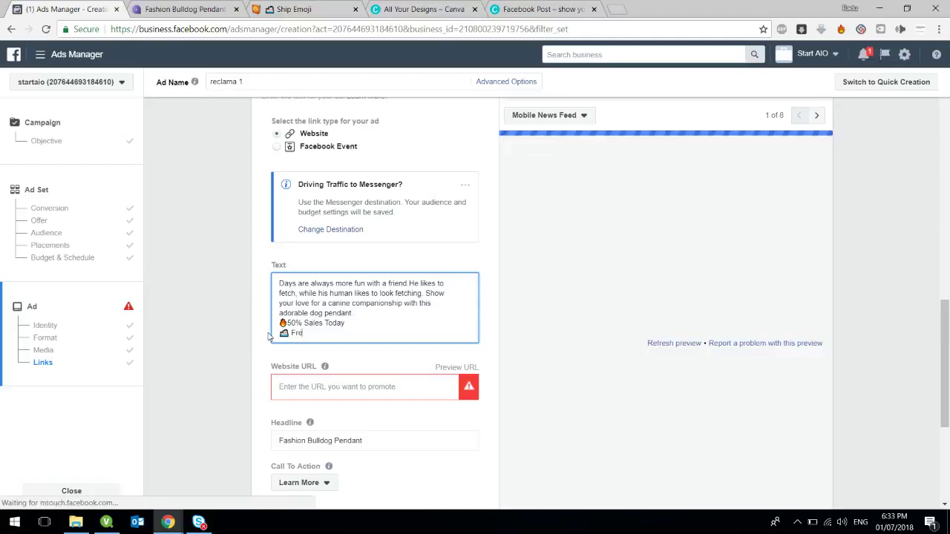
pyautogui.write('e Shipping')
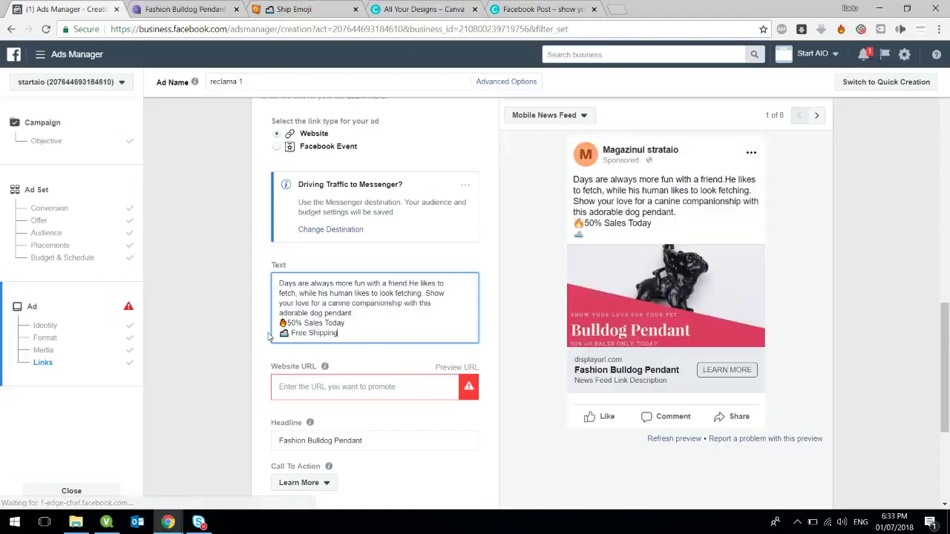
# Add another line to the ad text, and copy the Dog Face emoji from Emojipedia by searching for "dog"
pyautogui.press('Return')
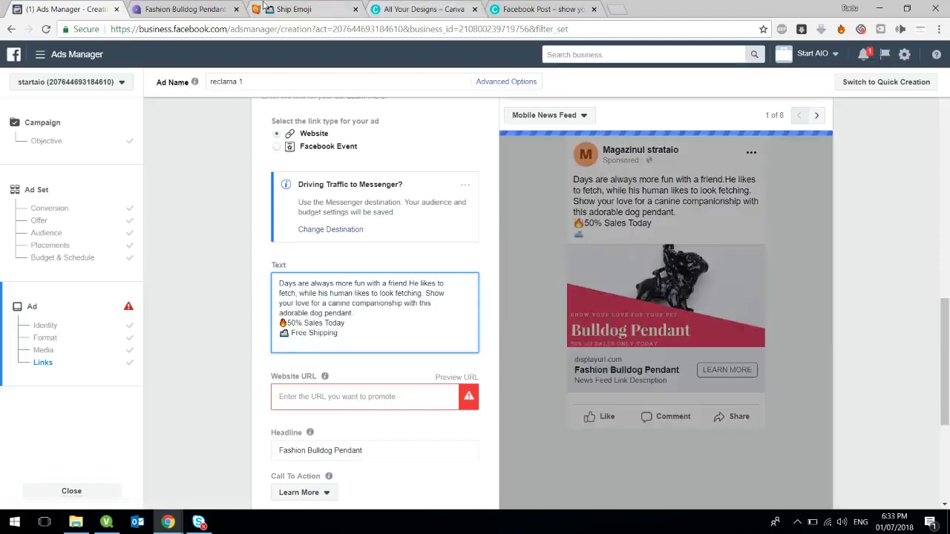
pyautogui.click(334, 9)
pyautogui.click(357, 67)
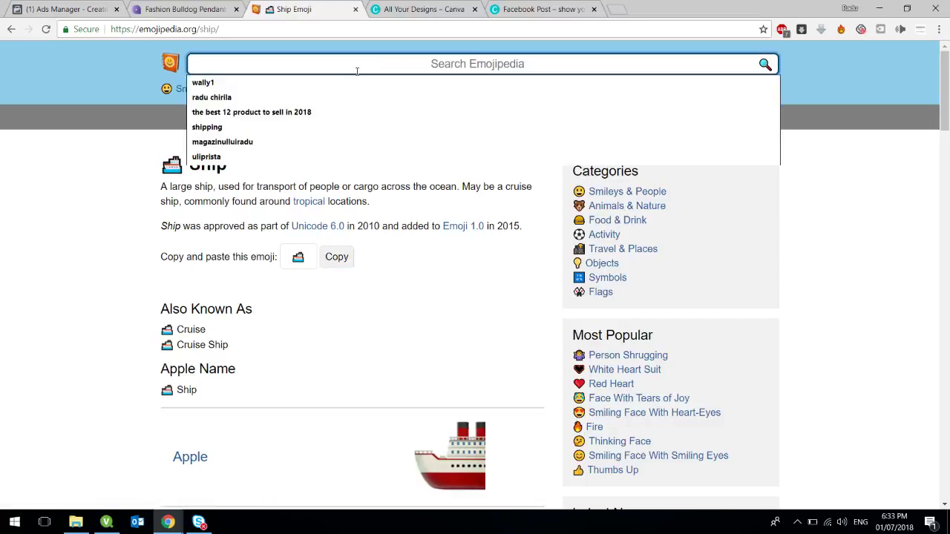
pyautogui.write('dog')
pyautogui.press('Return')
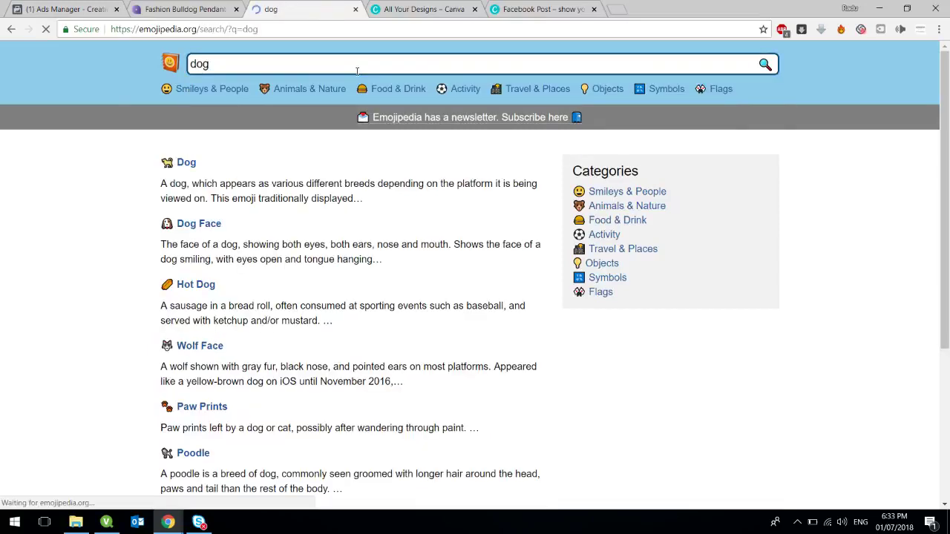
pyautogui.click(197, 226)
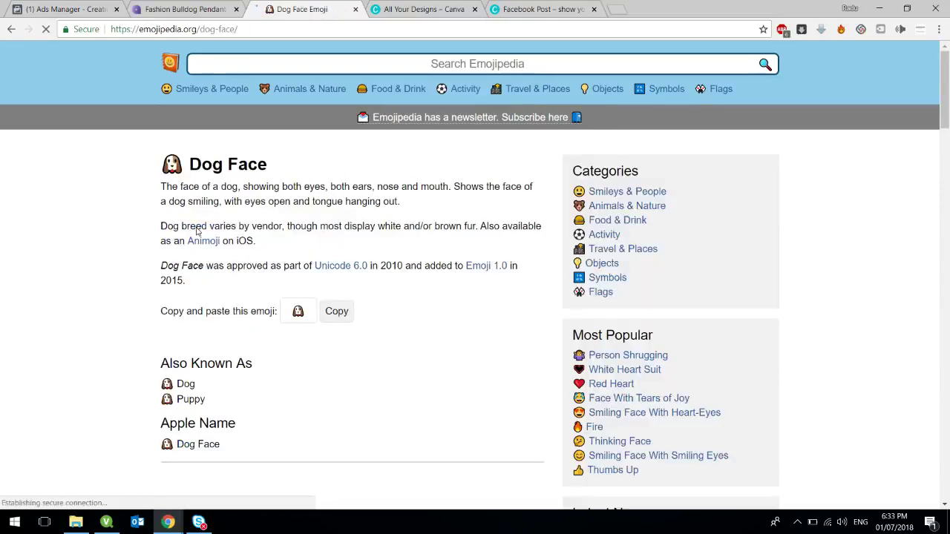
pyautogui.click(336, 310)
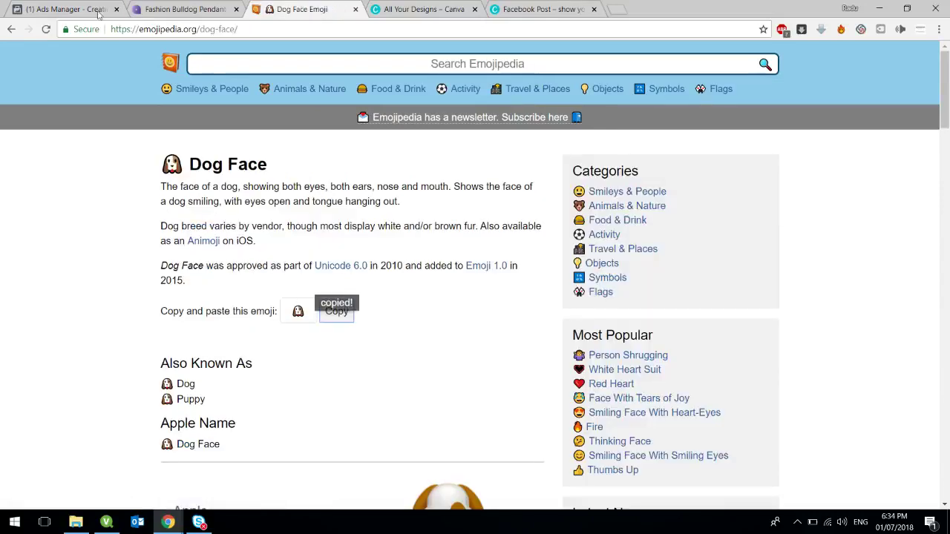
# Return to Ads Manager and complete the ad text's last line with the Dog Face emoji and "Get Yours Now"
pyautogui.click(46, 6)
pyautogui.hotkey('ctrl', 'v')
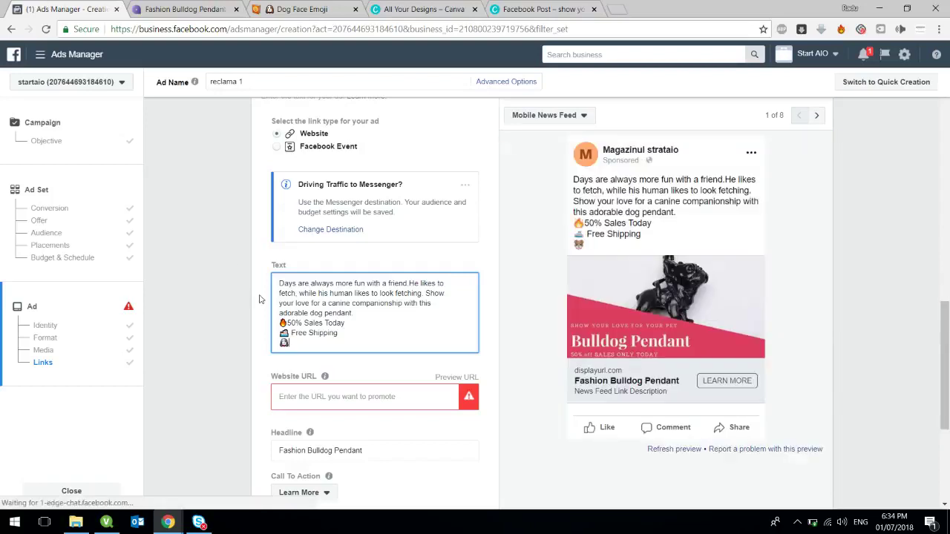
pyautogui.write('Get You')
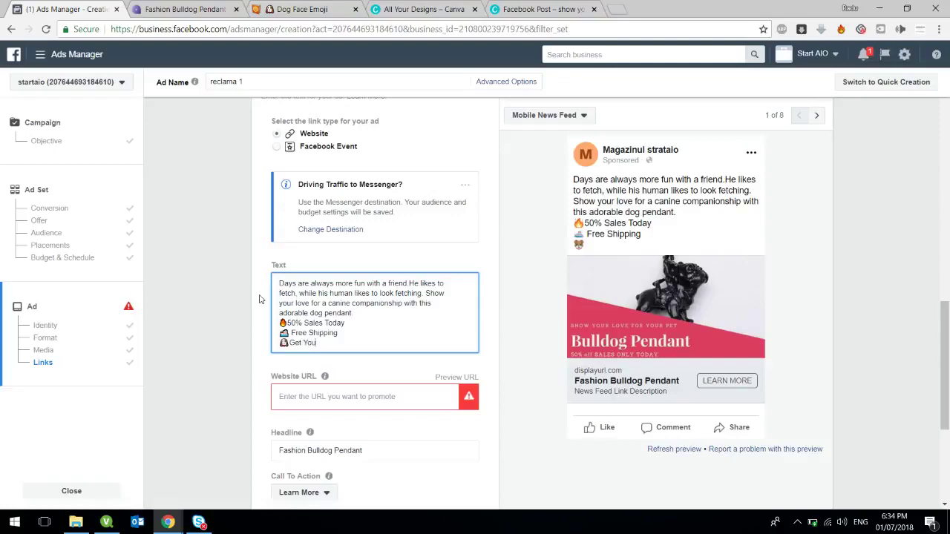
pyautogui.write('rs Now')
# Copy the Fashion Bulldog Pendant product page's address from the store and enter it as the ad's website URL in Ads Manager
pyautogui.click(158, 7)
pyautogui.click(222, 29)
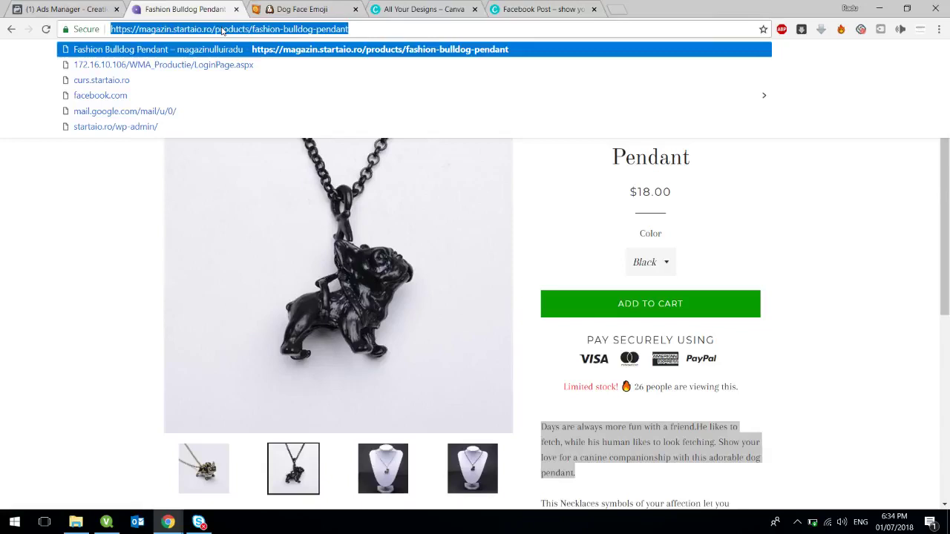
pyautogui.click(67, 9)
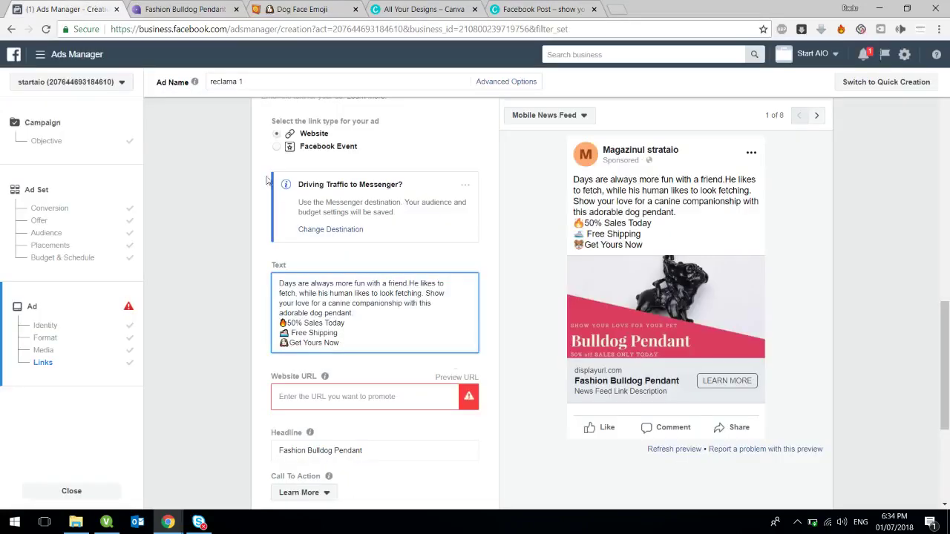
pyautogui.click(399, 397)
pyautogui.hotkey('ctrl', 'v')
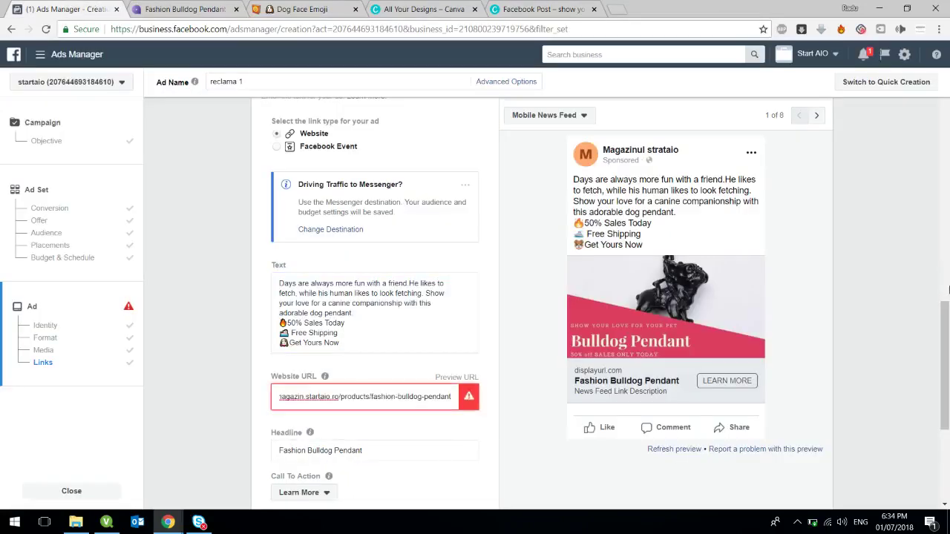
# Change the ad's call to action to Shop Now
pyautogui.scroll(-3, 515, 267)
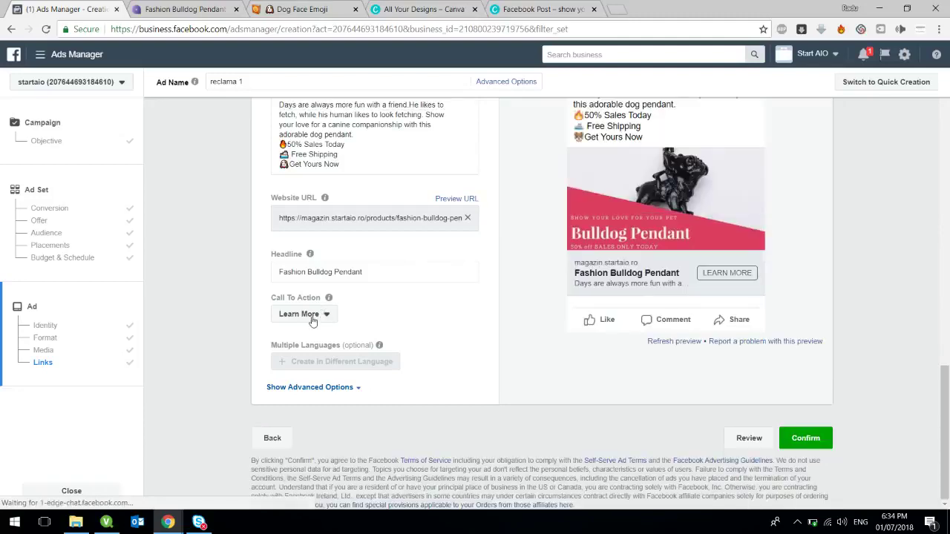
pyautogui.click(311, 316)
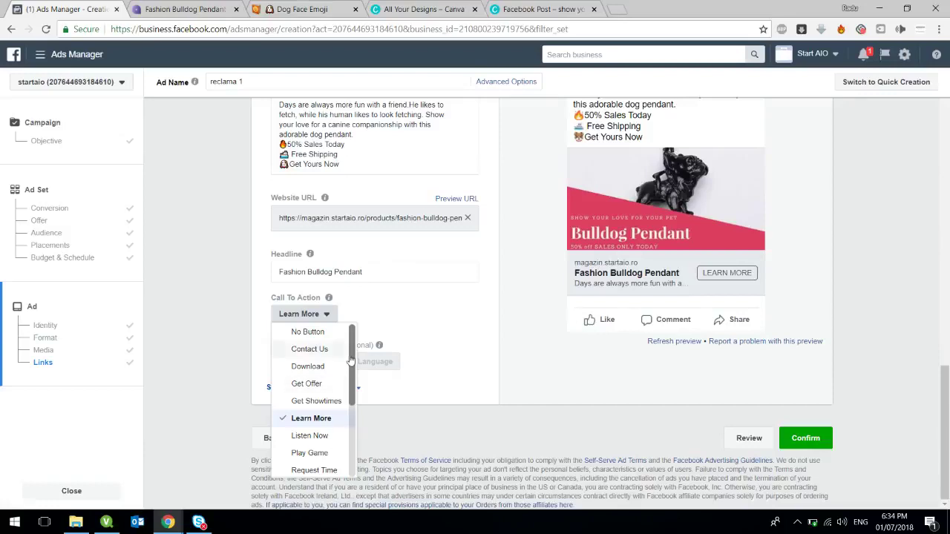
pyautogui.moveTo(350, 360); pyautogui.dragTo(352, 383)
pyautogui.scroll(-2, 351, 383)
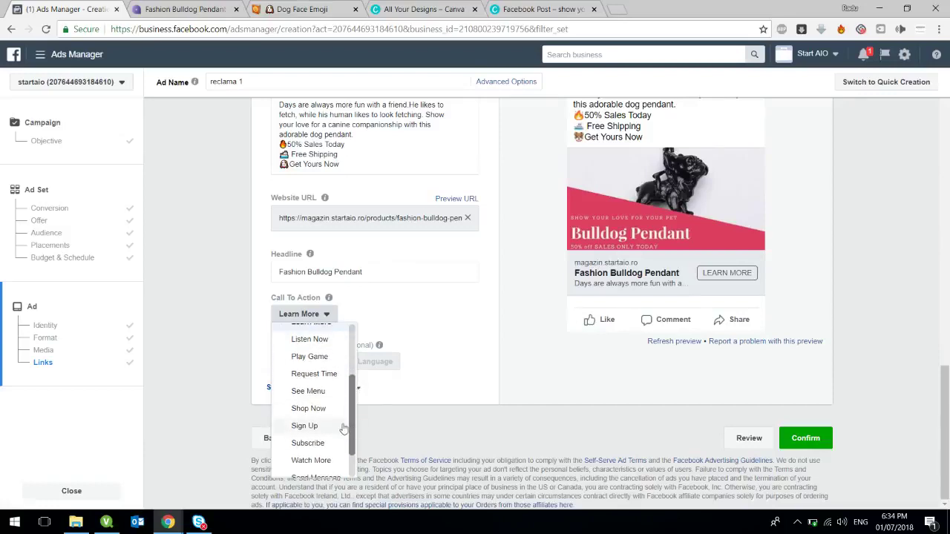
pyautogui.click(335, 414)
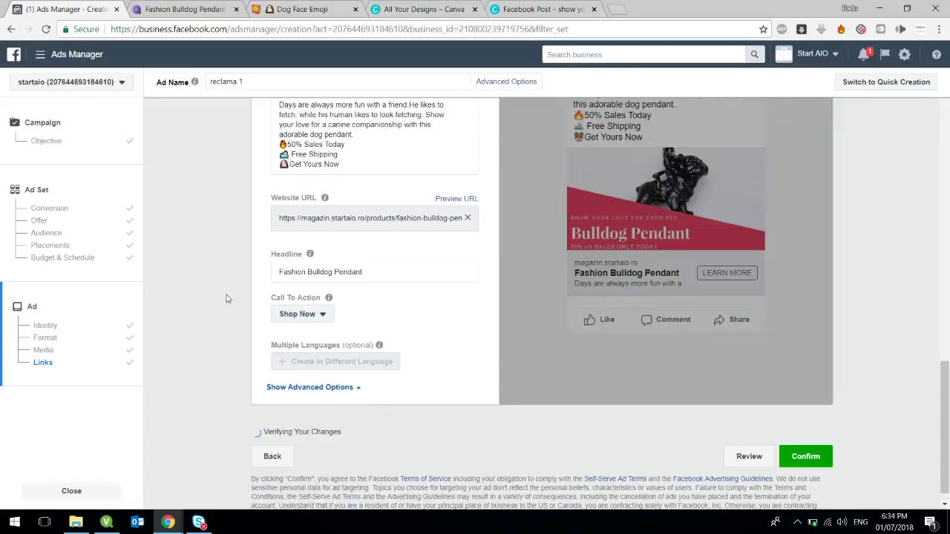
# Check the store's product page, and review the ad's text, website URL, headline and Mobile News Feed preview in Ads Manager
pyautogui.click(165, 8)
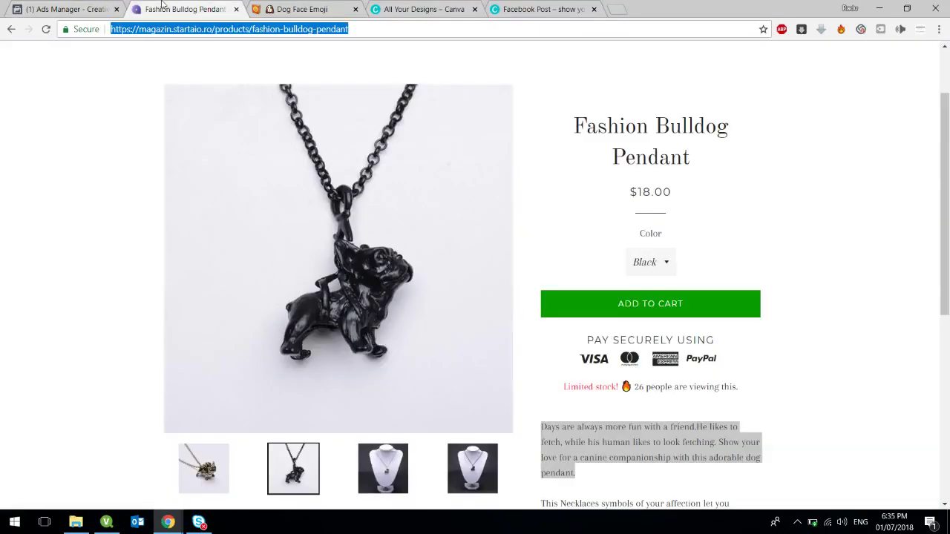
pyautogui.click(59, 9)
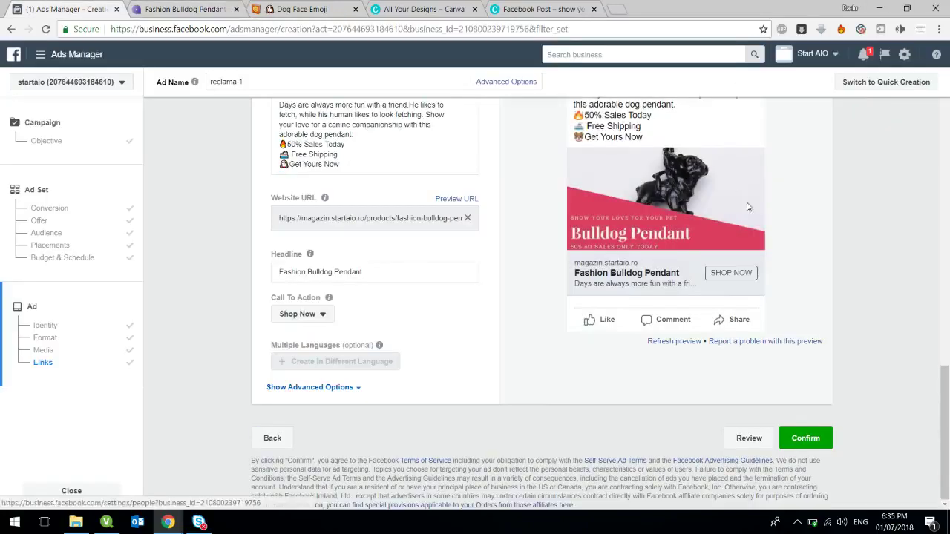
pyautogui.moveTo(946, 389); pyautogui.dragTo(947, 341)
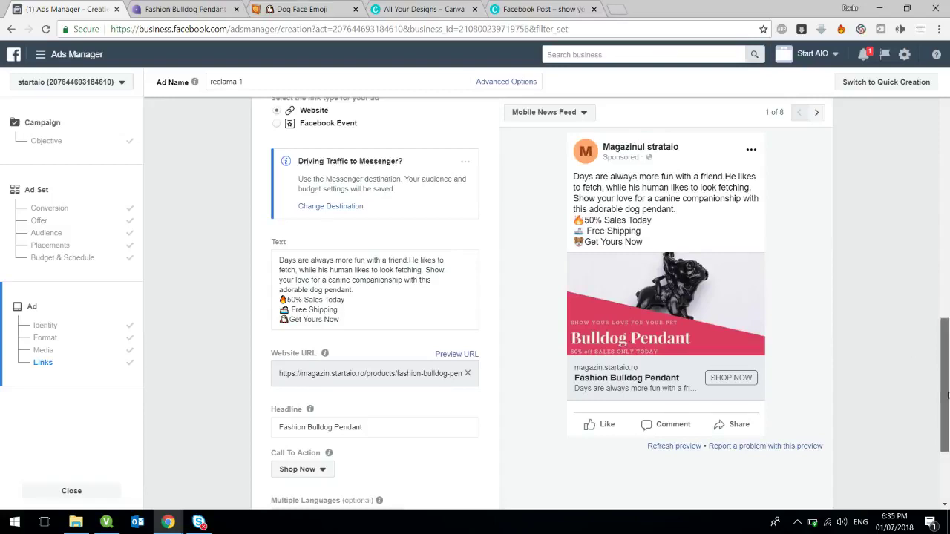
pyautogui.scroll(-1, 912, 347)
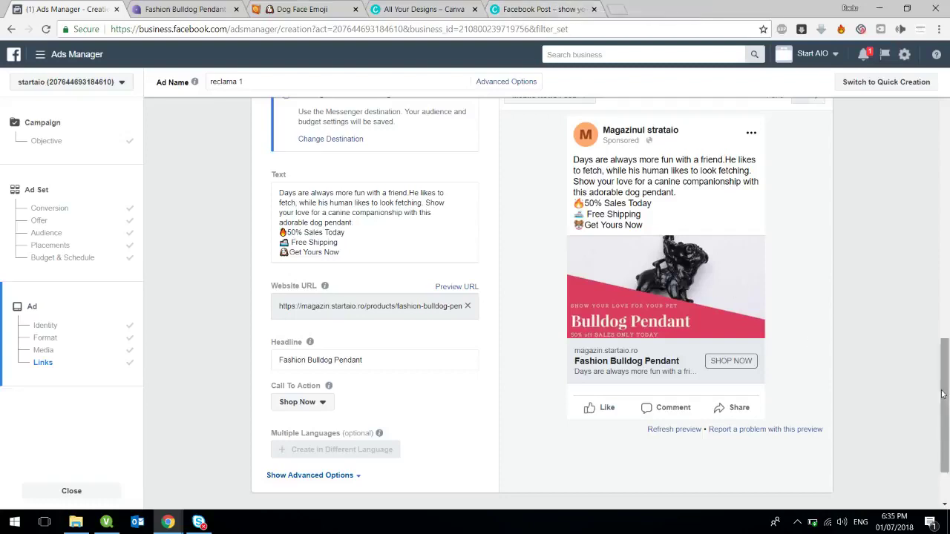
pyautogui.moveTo(940, 414); pyautogui.dragTo(941, 441)
pyautogui.scroll(2, 650, 339)
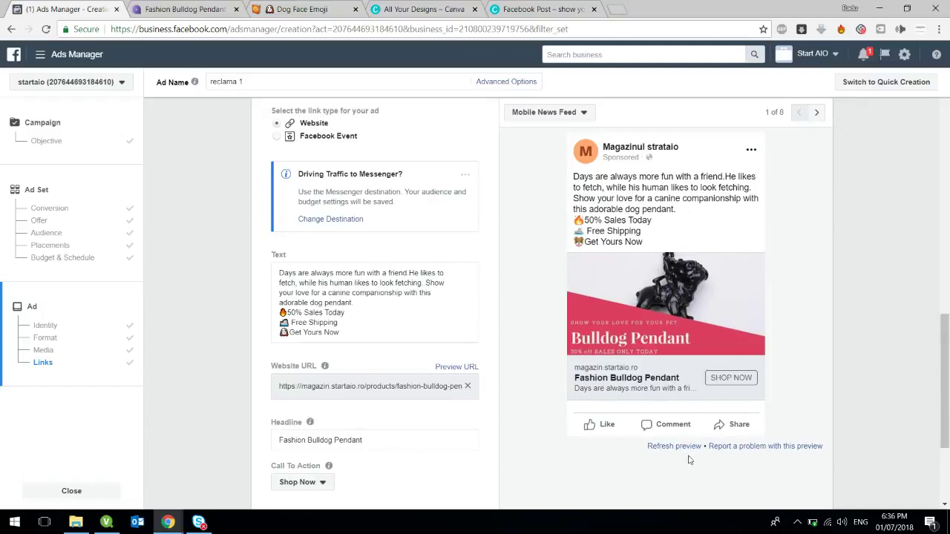
pyautogui.scroll(-1, 772, 416)
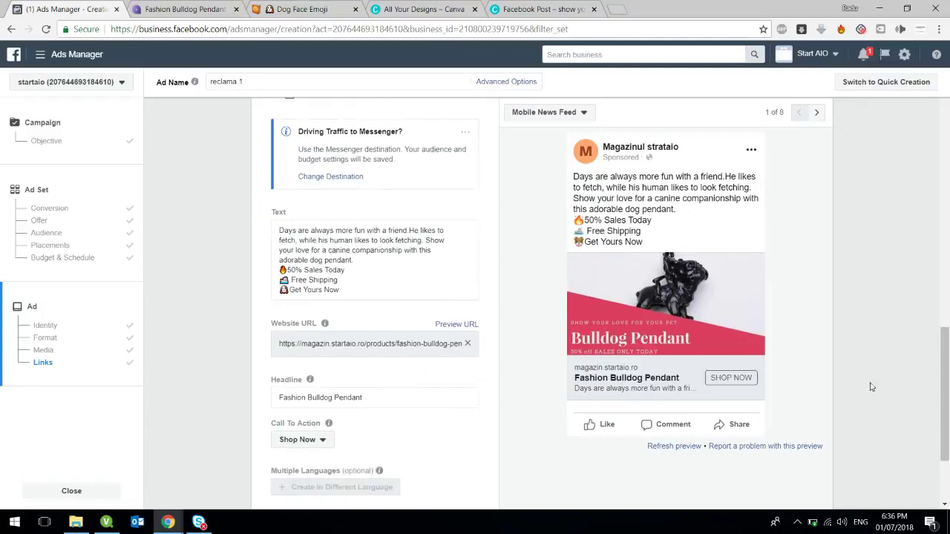
# Confirm the ad to publish the campaign, and dismiss the notices above the campaign list
pyautogui.scroll(-3, 876, 393)
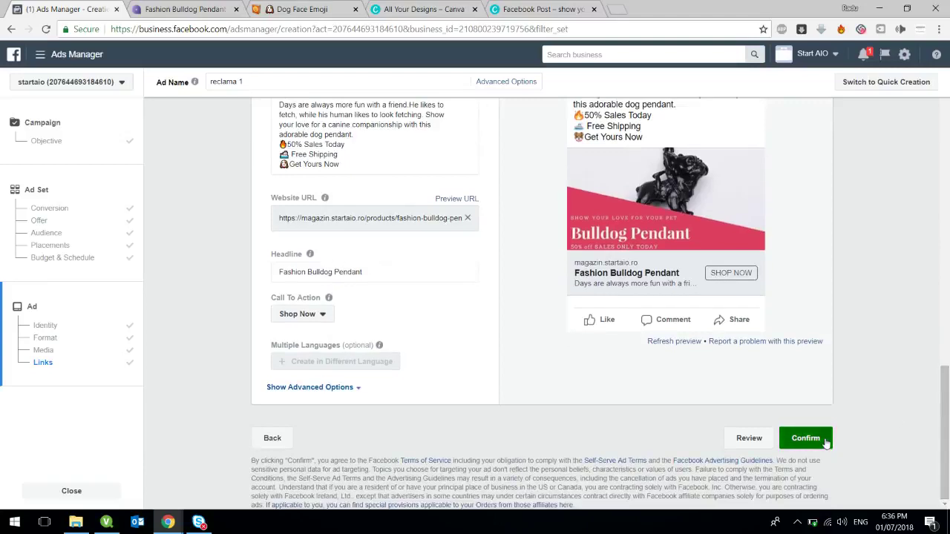
pyautogui.click(806, 438)
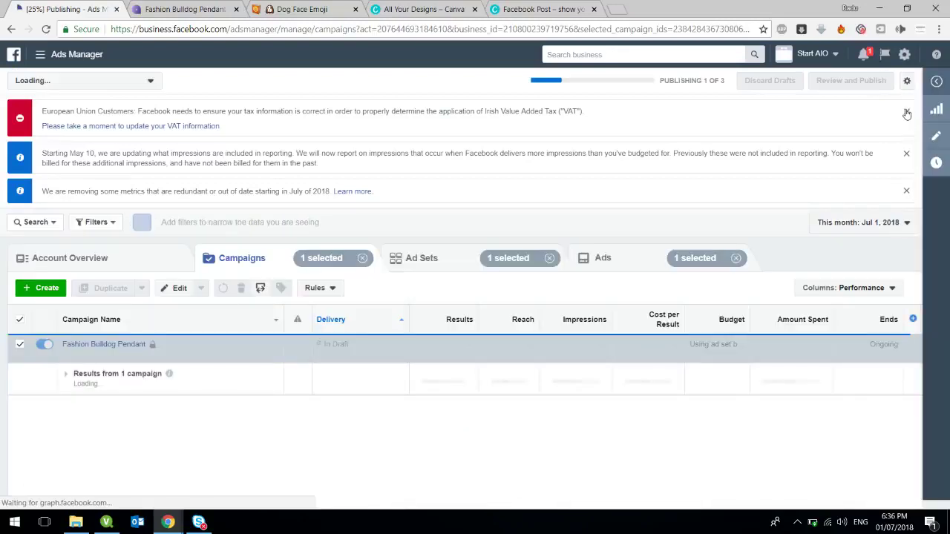
pyautogui.click(906, 113)
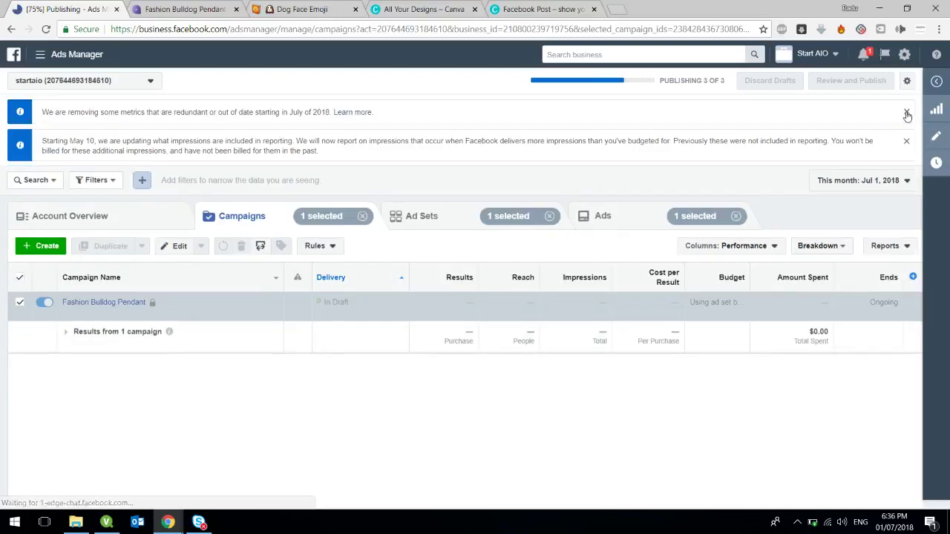
pyautogui.click(906, 113)
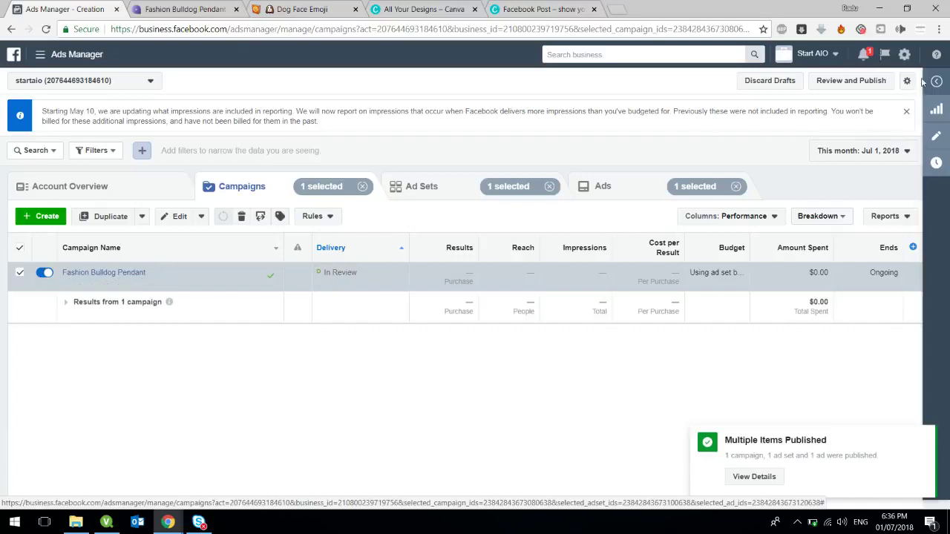
pyautogui.click(907, 113)
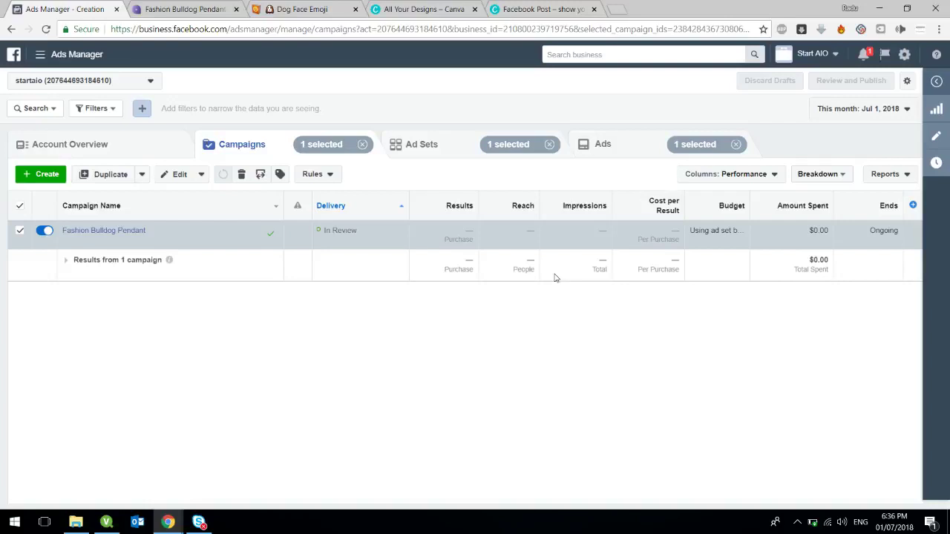
# Look over the Canva design list, and return to Ads Manager and reload the campaigns page
pyautogui.click(521, 6)
pyautogui.click(158, 9)
pyautogui.click(523, 6)
pyautogui.click(423, 7)
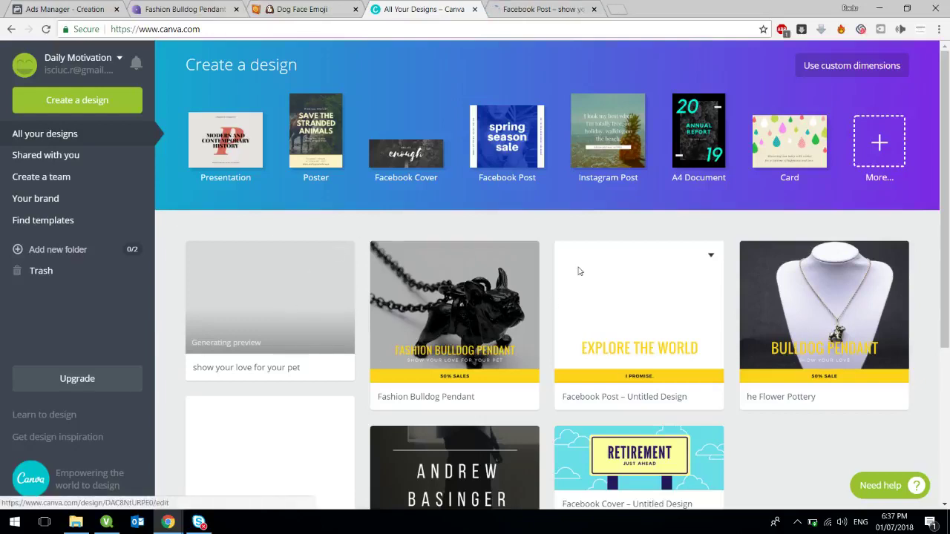
pyautogui.click(14, 5)
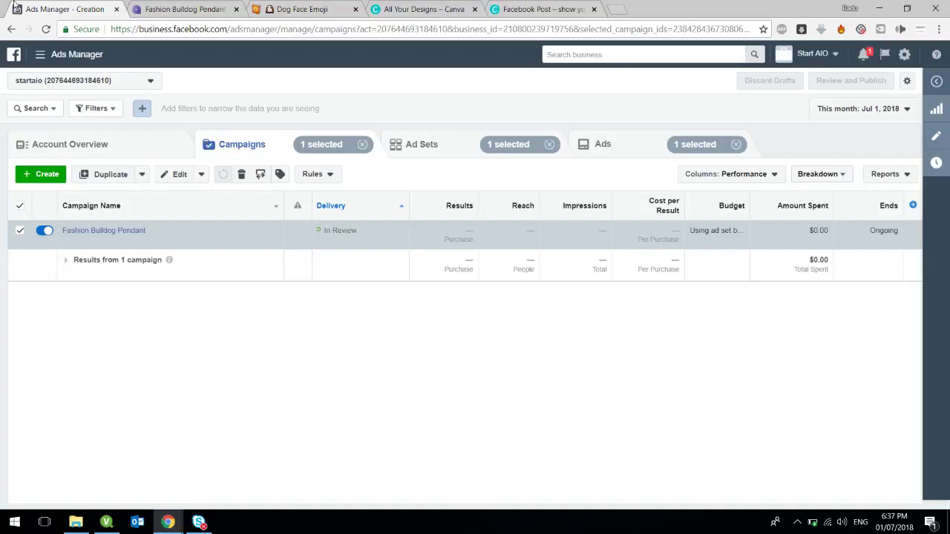
pyautogui.click(45, 29)
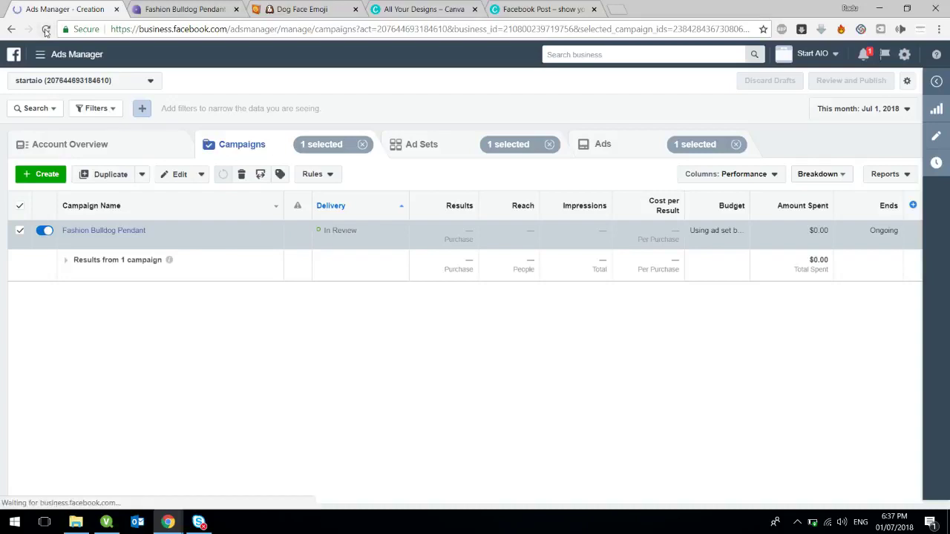